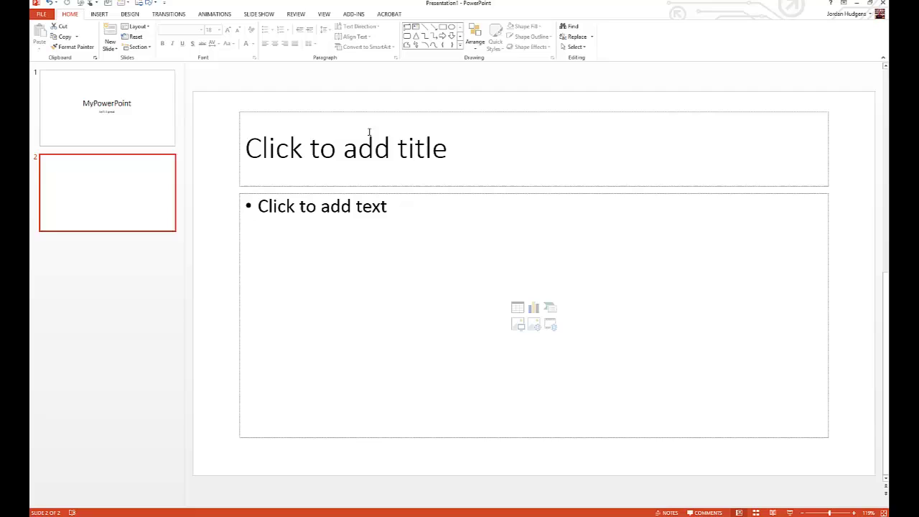
pyautogui.click(115, 117)
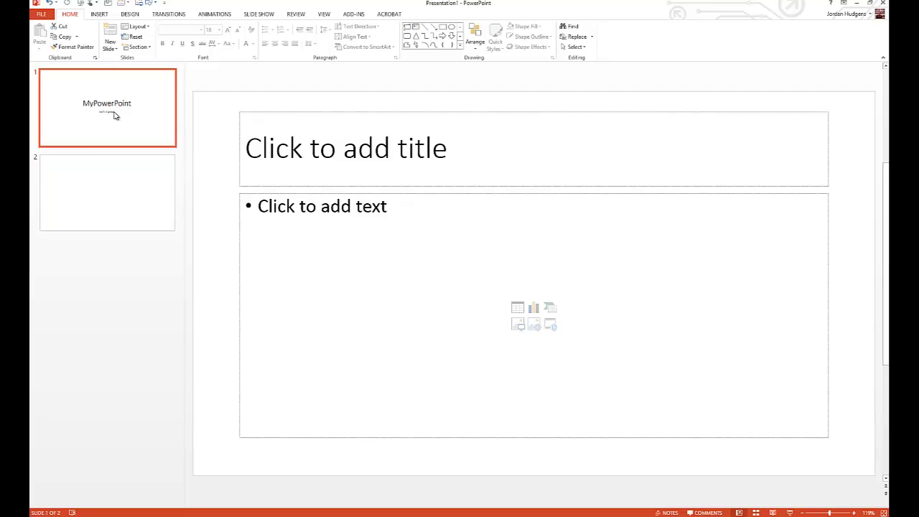
pyautogui.click(136, 190)
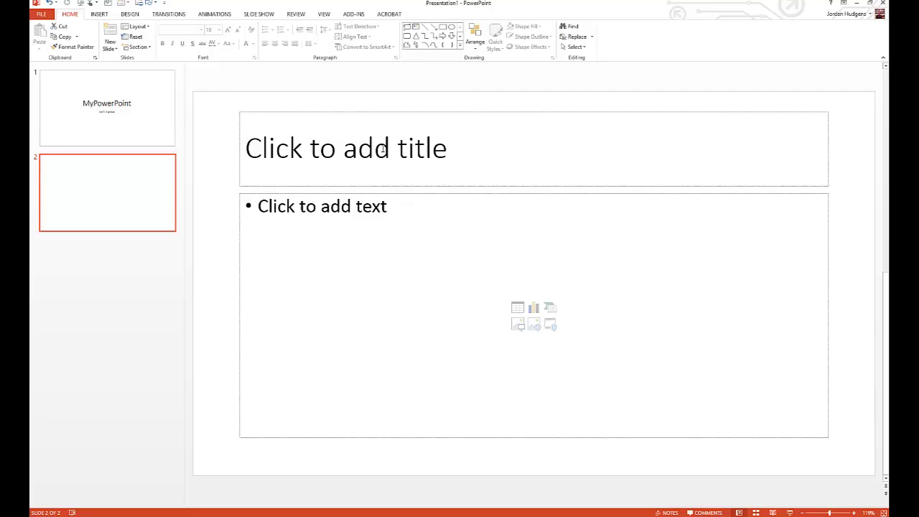
# Title slide 2 'MyTitle', narrow the title box from the left, and make the content box narrower and taller.
pyautogui.click(382, 148)
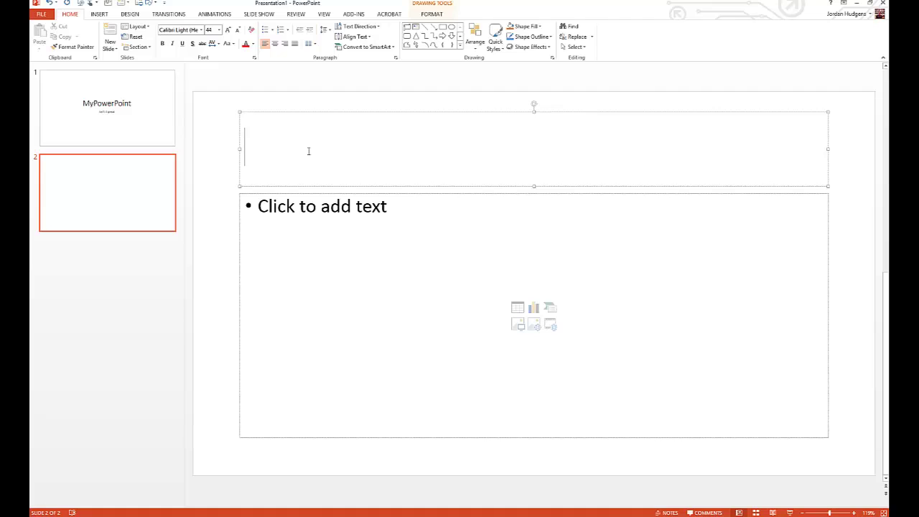
pyautogui.write('My')
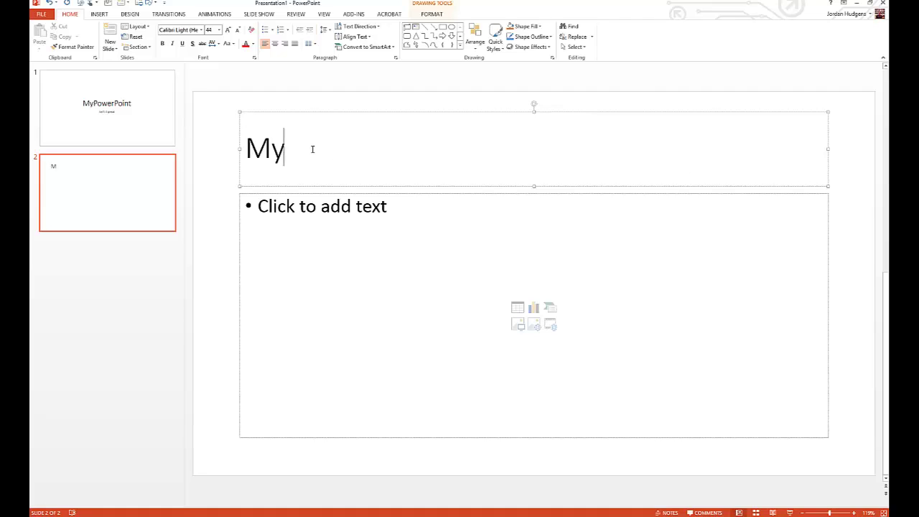
pyautogui.write('Title')
pyautogui.moveTo(239, 153); pyautogui.dragTo(698, 178)
pyautogui.click(697, 232)
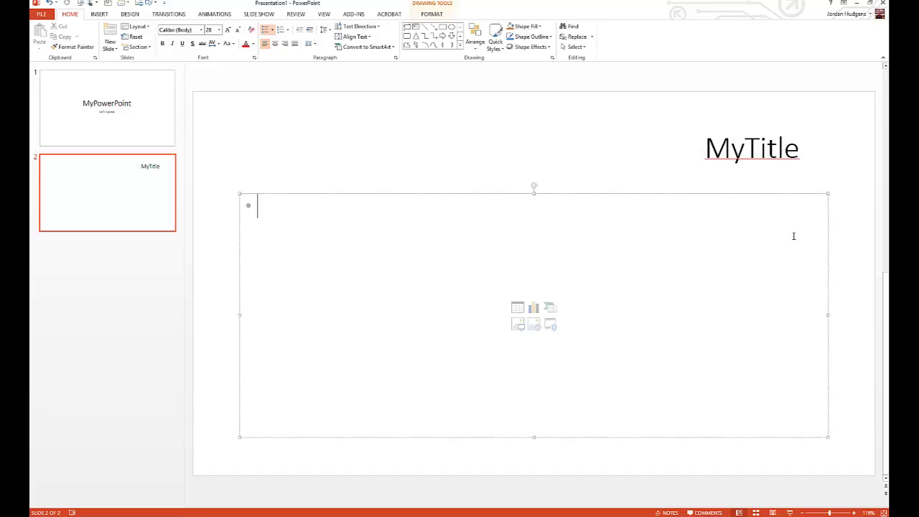
pyautogui.moveTo(828, 194); pyautogui.dragTo(693, 112)
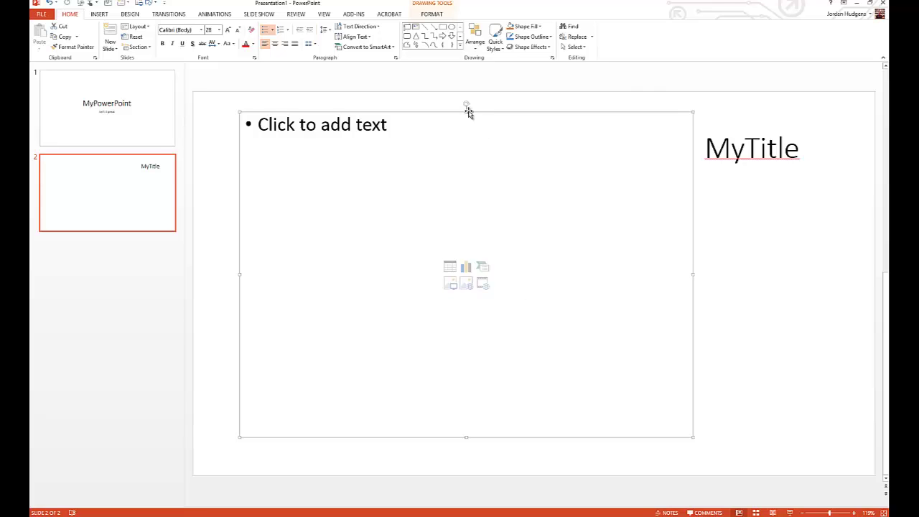
# Lower the content box's top edge and extend its bottom so its first line aligns with MyTitle.
pyautogui.moveTo(466, 112)
pyautogui.mouseDown()
pyautogui.moveTo(469, 166)
pyautogui.moveTo(476, 125)
pyautogui.moveTo(478, 133)
pyautogui.moveTo(465, 132)
pyautogui.moveTo(468, 112)
pyautogui.mouseUp()
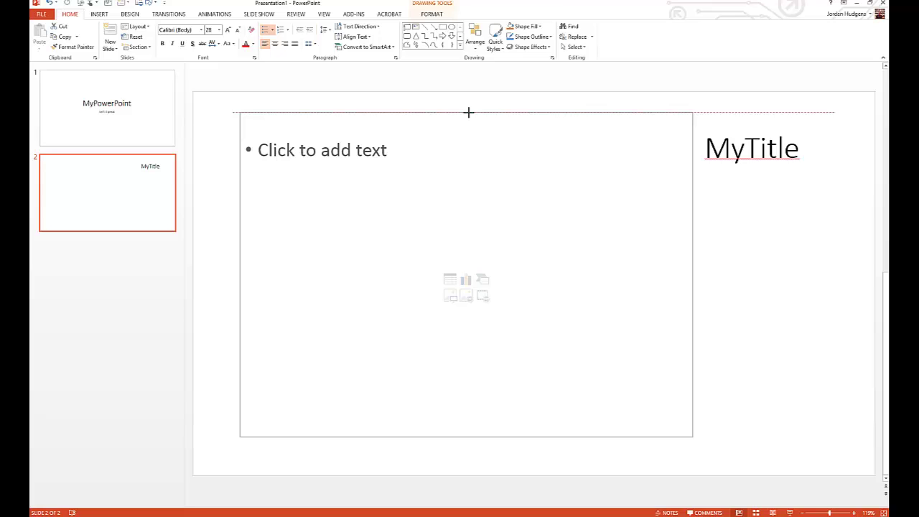
pyautogui.moveTo(468, 112); pyautogui.dragTo(467, 113)
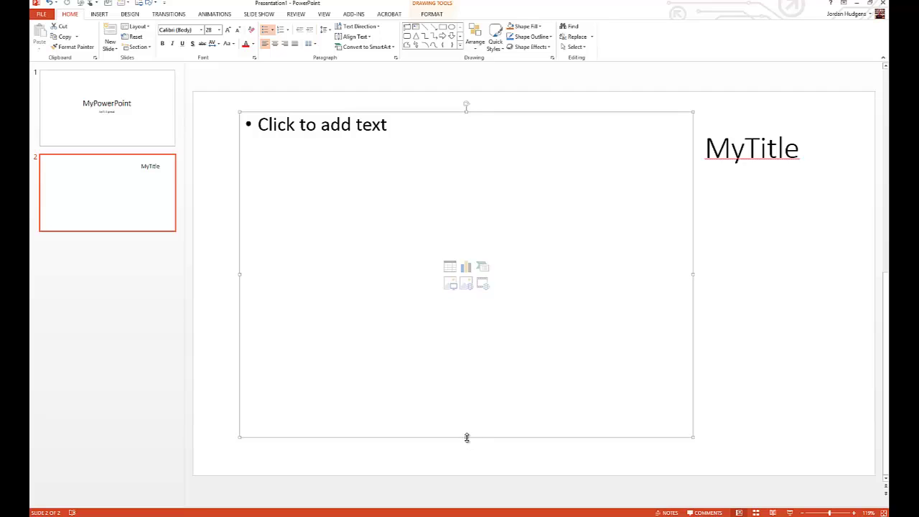
pyautogui.moveTo(466, 437)
pyautogui.mouseDown()
pyautogui.moveTo(464, 469)
pyautogui.moveTo(470, 400)
pyautogui.moveTo(469, 444)
pyautogui.mouseUp()
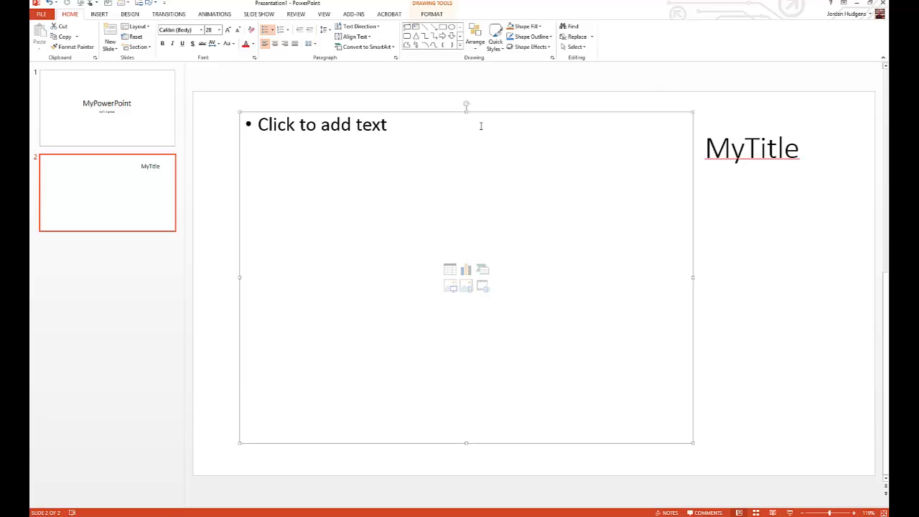
pyautogui.moveTo(466, 111); pyautogui.dragTo(465, 129)
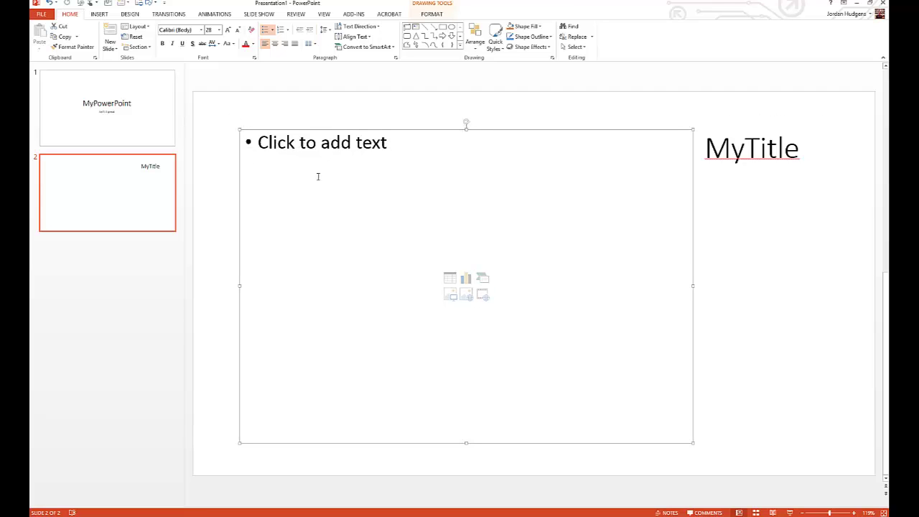
# Type the bullets 'My first bullet', 'My 2nd bullet' and 'My 3rd bullet' on separate lines.
pyautogui.click(352, 155)
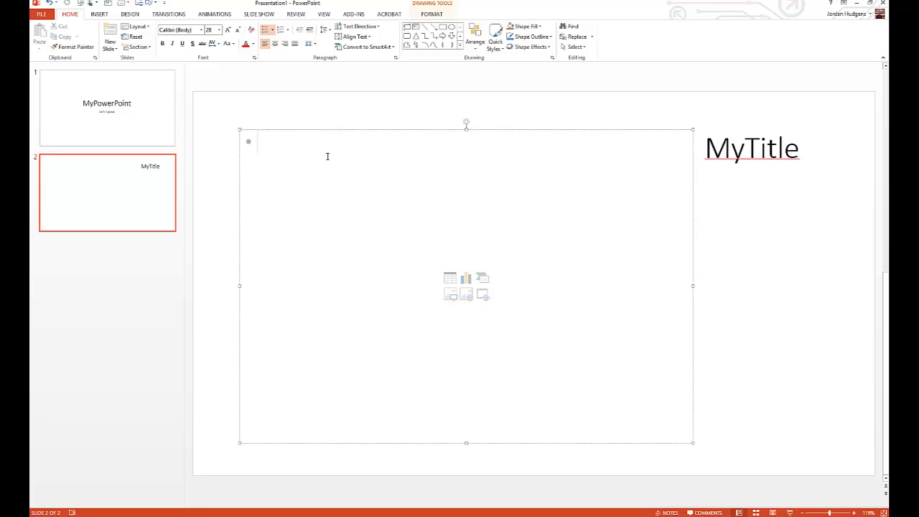
pyautogui.write('My ')
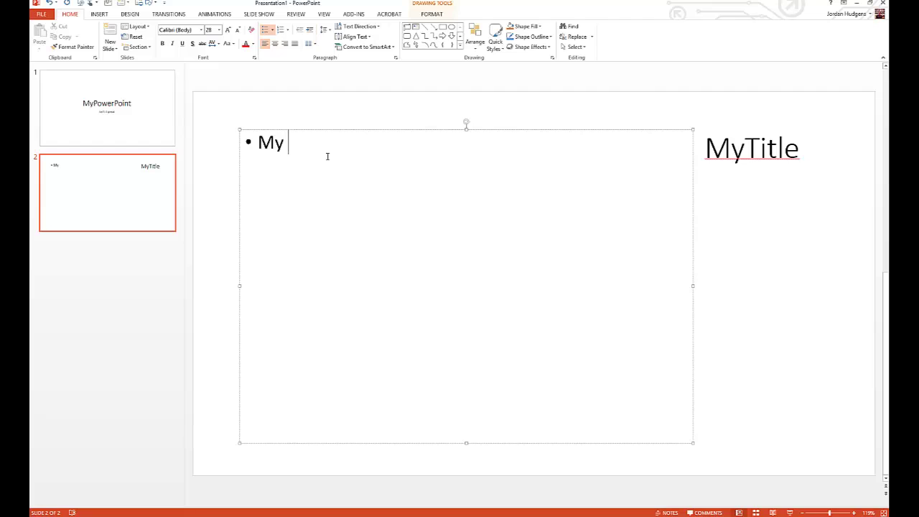
pyautogui.write('first bullet')
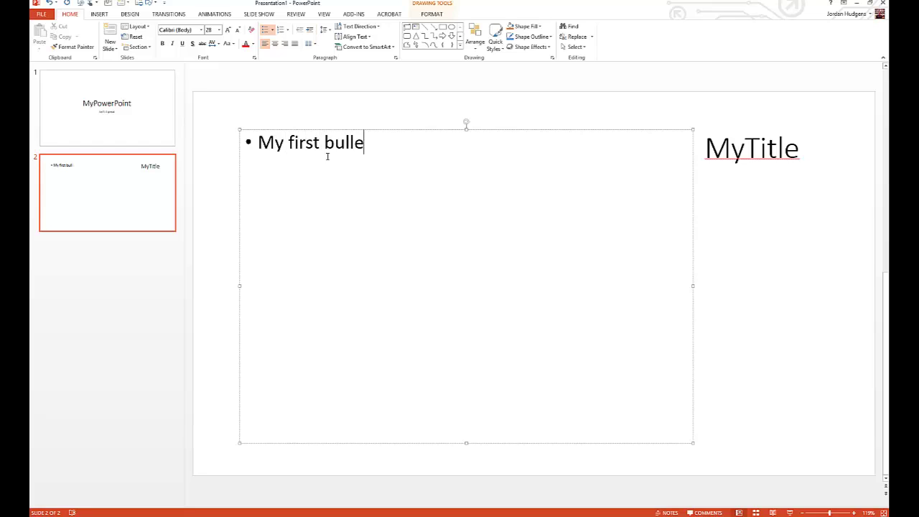
pyautogui.press('Return')
pyautogui.write('My 2nd bul')
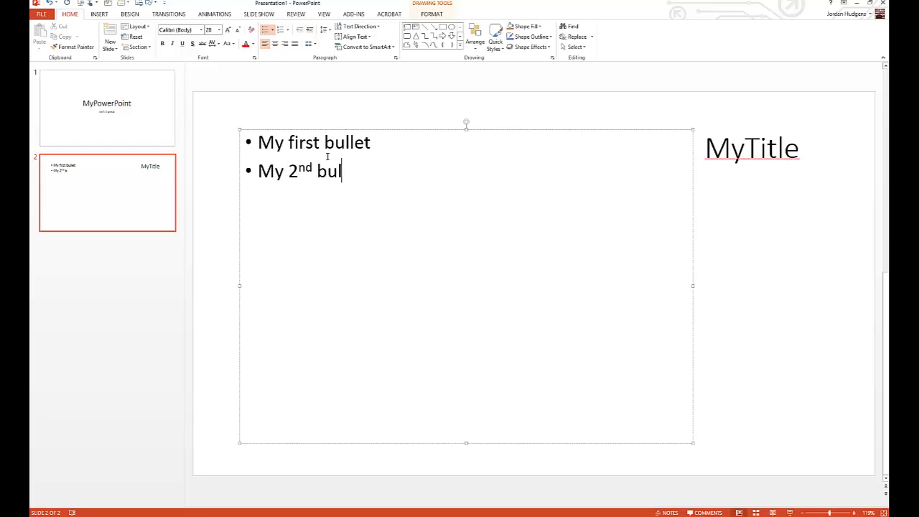
pyautogui.write('let')
pyautogui.press('Return')
pyautogui.write('My ')
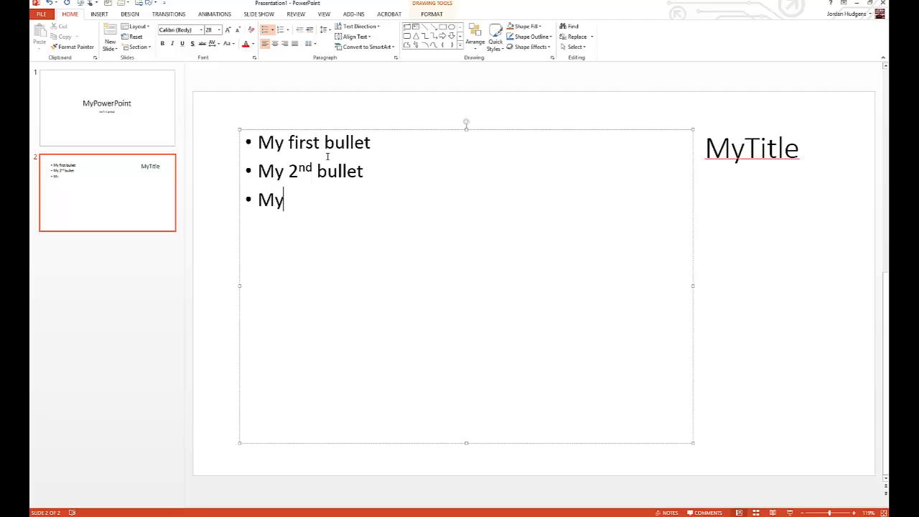
pyautogui.write('3rd bullet')
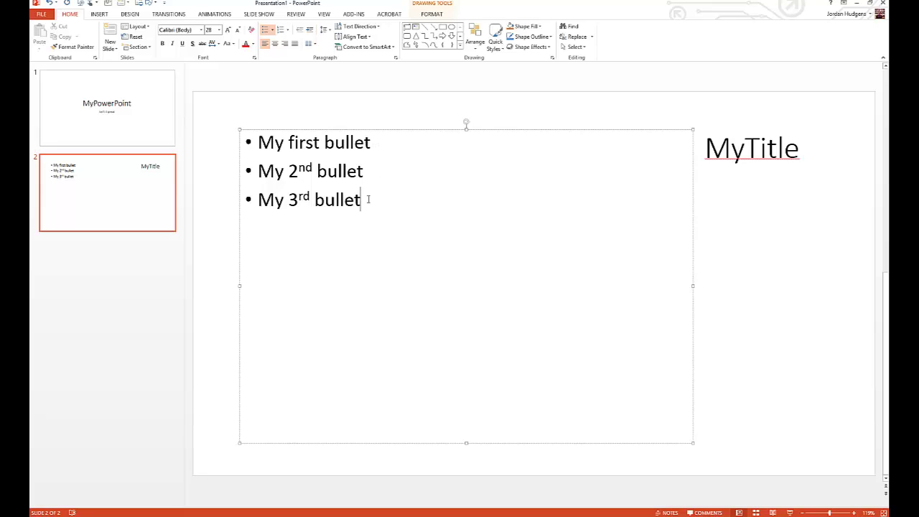
# Select the whole 'My first bullet' line and make it red and bold.
pyautogui.doubleClick(346, 146)
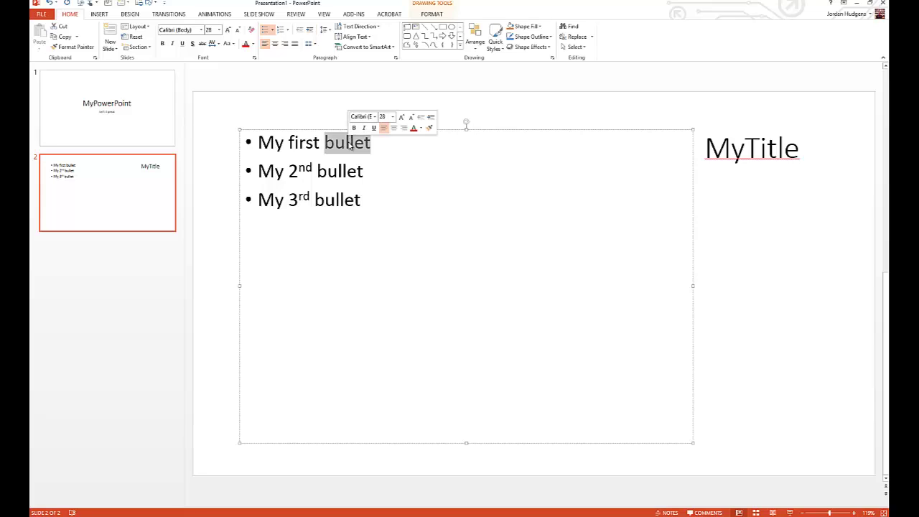
pyautogui.click(390, 146)
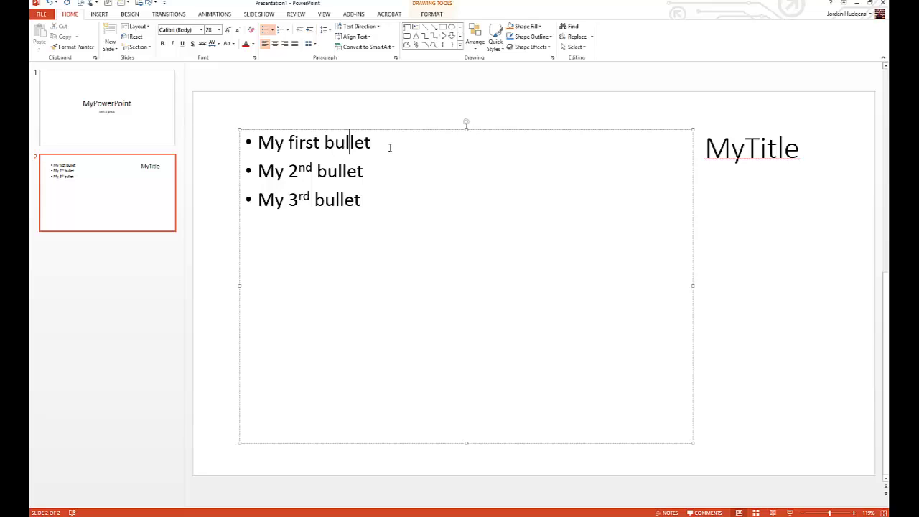
pyautogui.moveTo(373, 142); pyautogui.dragTo(258, 143)
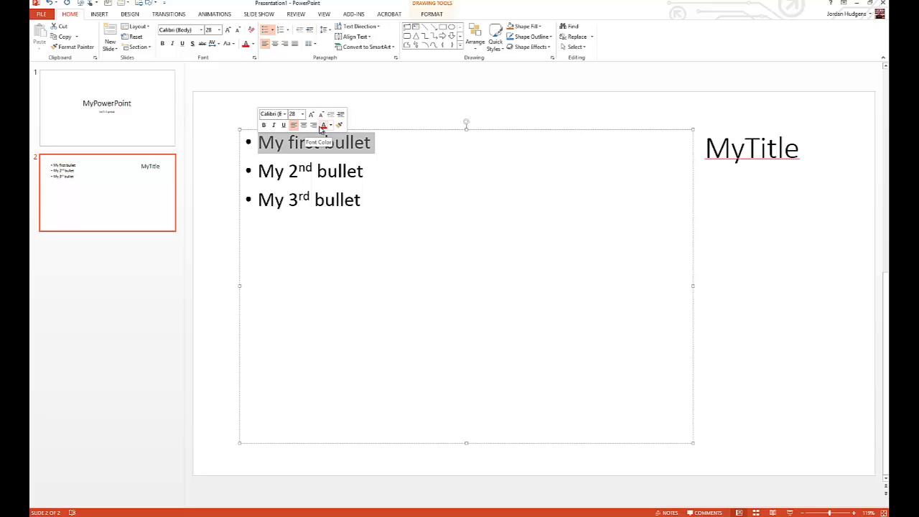
pyautogui.click(323, 125)
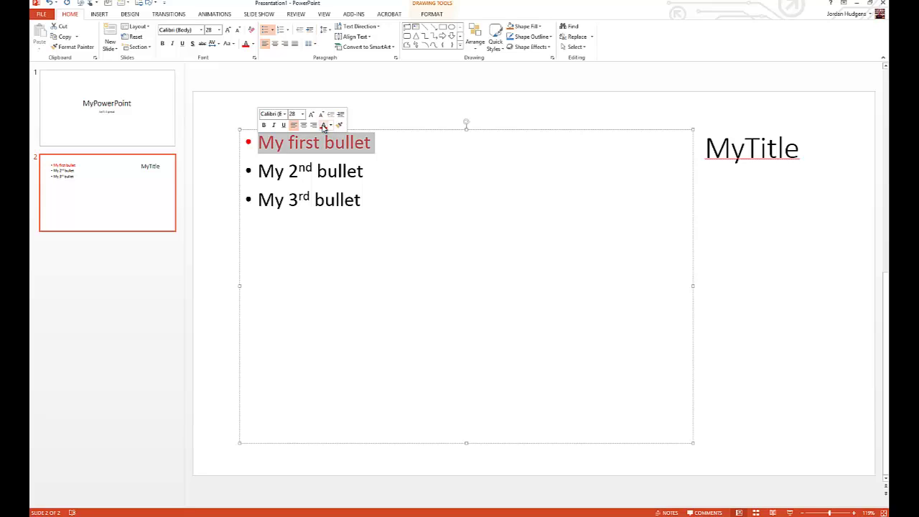
pyautogui.click(264, 126)
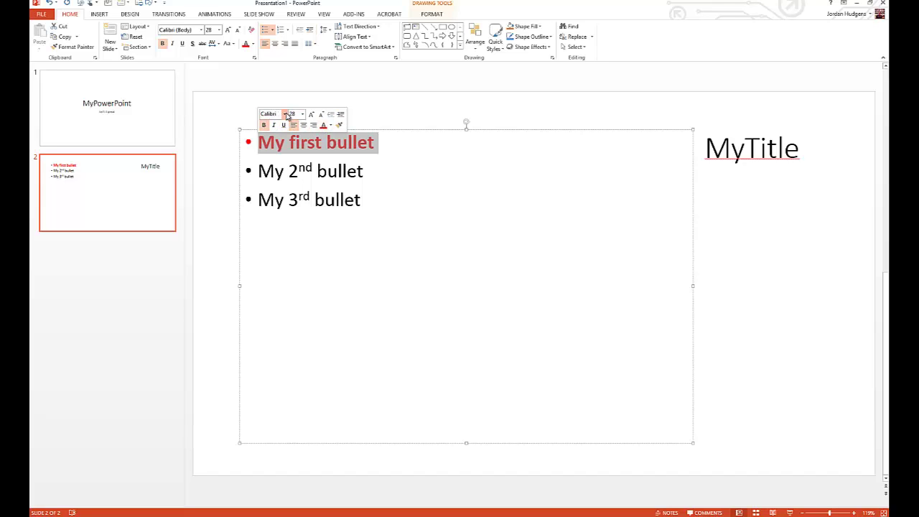
# Set the first bullet to Adobe Fan Heiti at 48 pt and centre it.
pyautogui.click(284, 114)
pyautogui.click(302, 211)
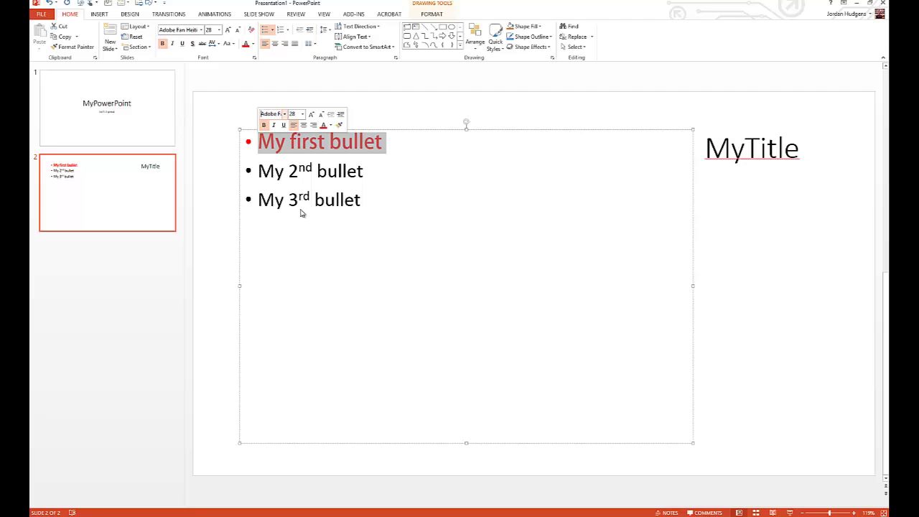
pyautogui.click(303, 113)
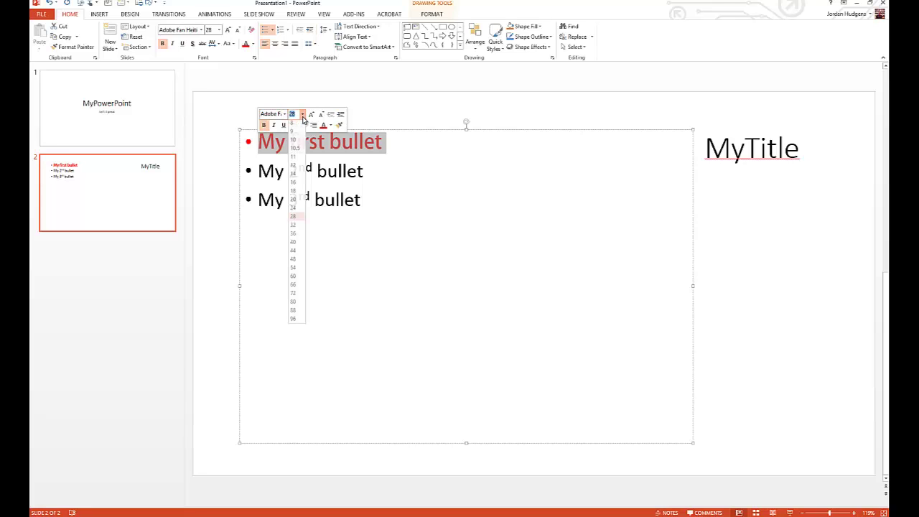
pyautogui.click(298, 262)
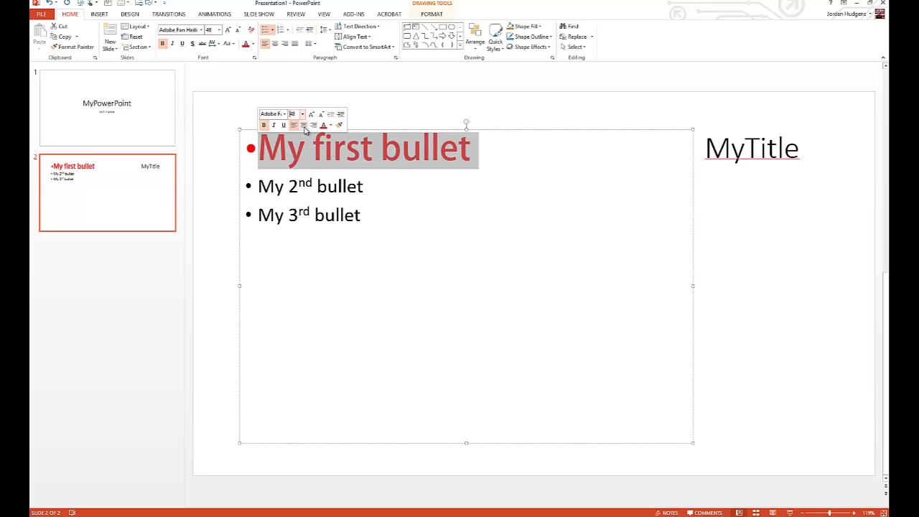
pyautogui.hotkey('ctrl', 'e')
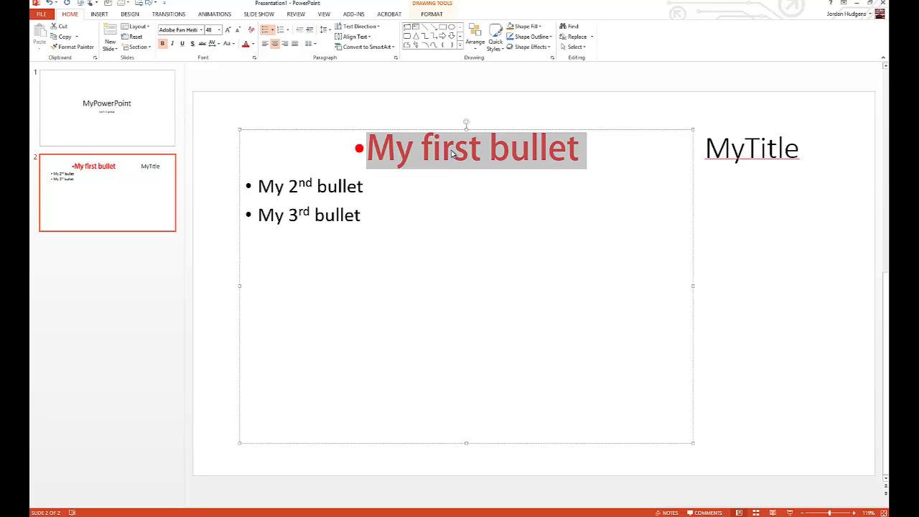
# Left-align the first bullet again, trying underline and shadow but leaving both off.
pyautogui.click(266, 45)
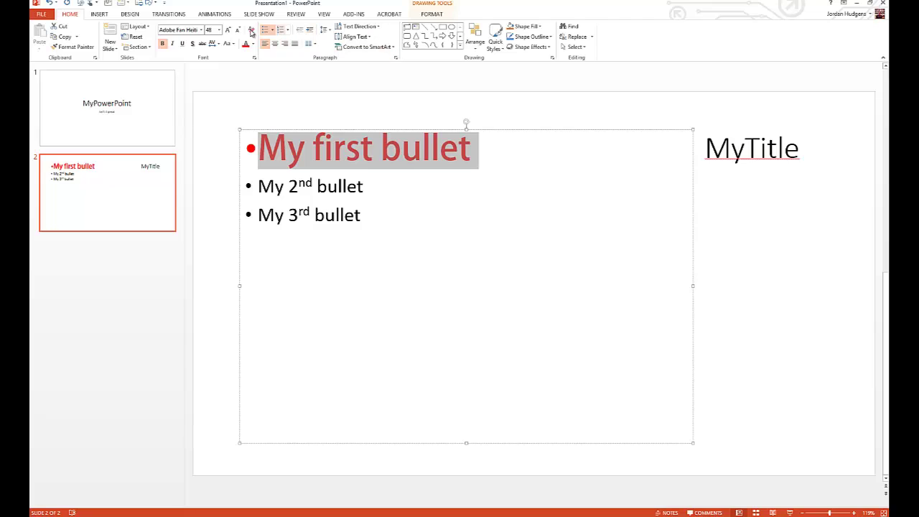
pyautogui.click(182, 44)
pyautogui.click(182, 43)
pyautogui.click(192, 44)
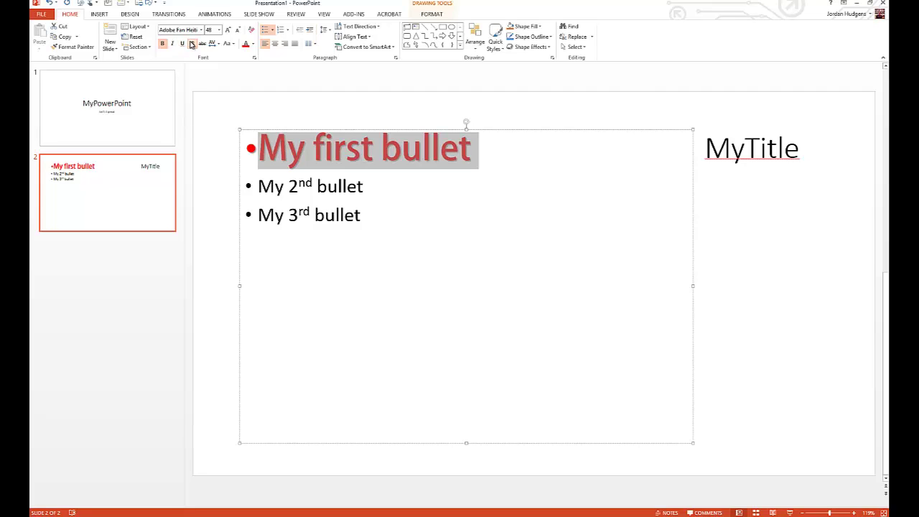
pyautogui.click(192, 44)
# Open the detailed character spacing settings and cancel them without changes.
pyautogui.click(220, 45)
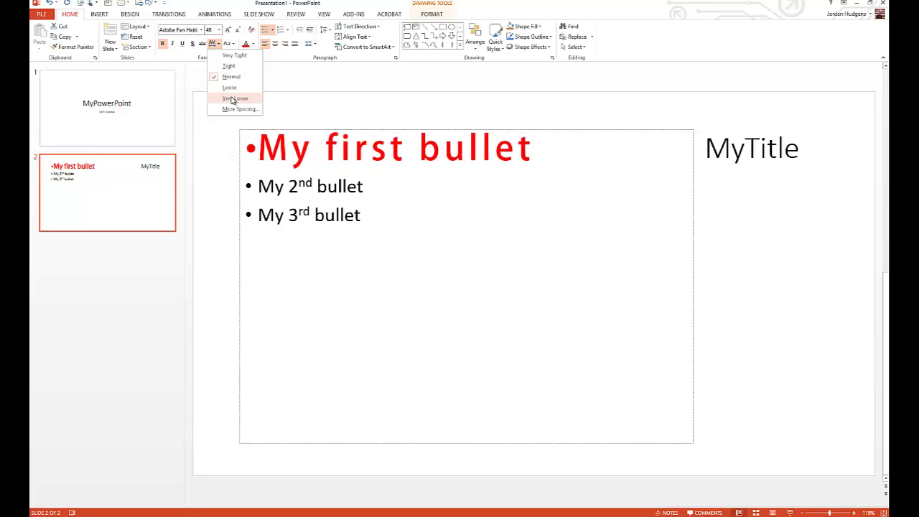
pyautogui.click(234, 109)
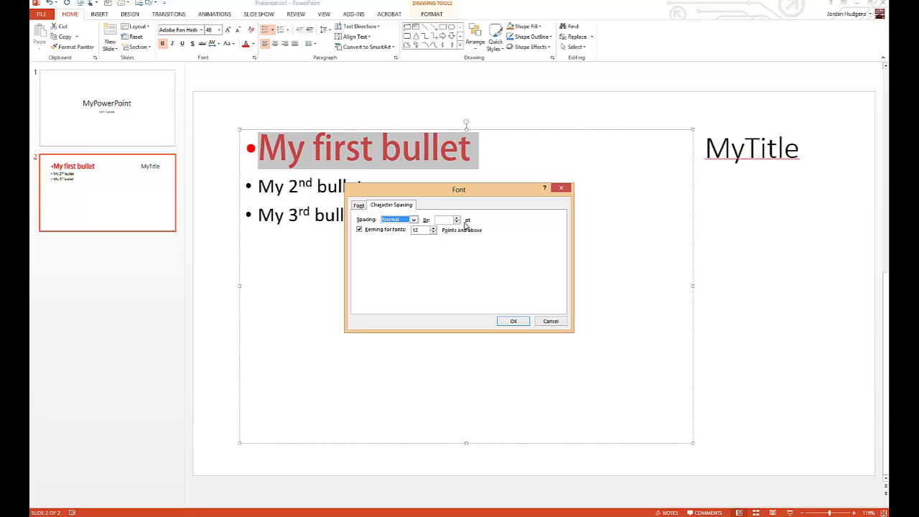
pyautogui.click(553, 322)
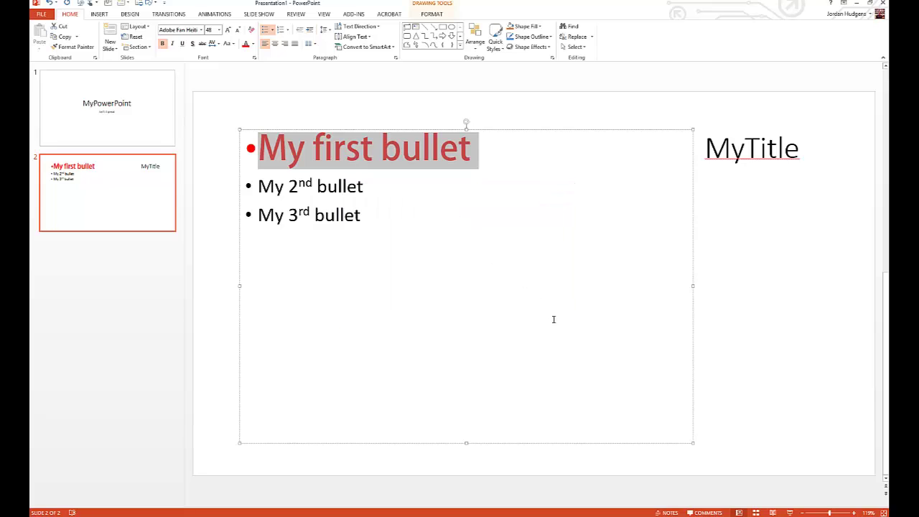
pyautogui.click(380, 148)
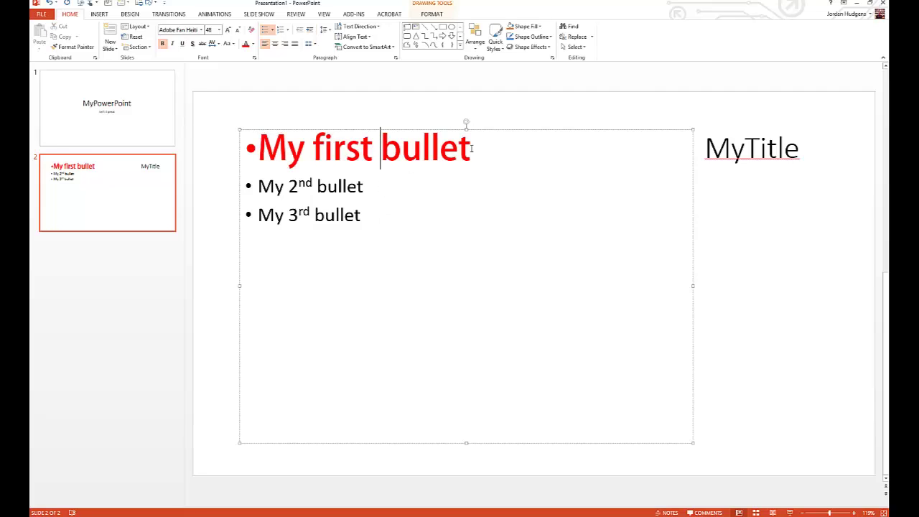
# Select the 'My 2nd bullet' line and colour it red, leaving its size unchanged.
pyautogui.click(474, 148)
pyautogui.moveTo(474, 148); pyautogui.dragTo(287, 145)
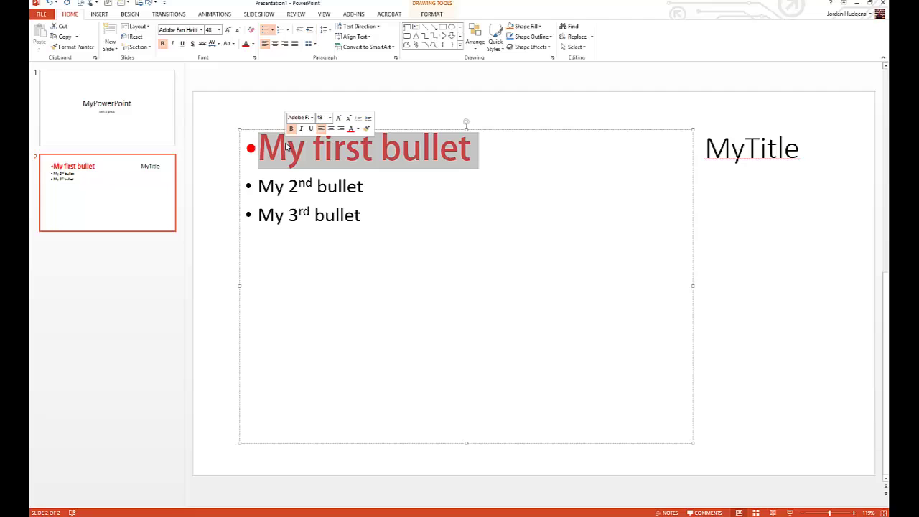
pyautogui.click(341, 185)
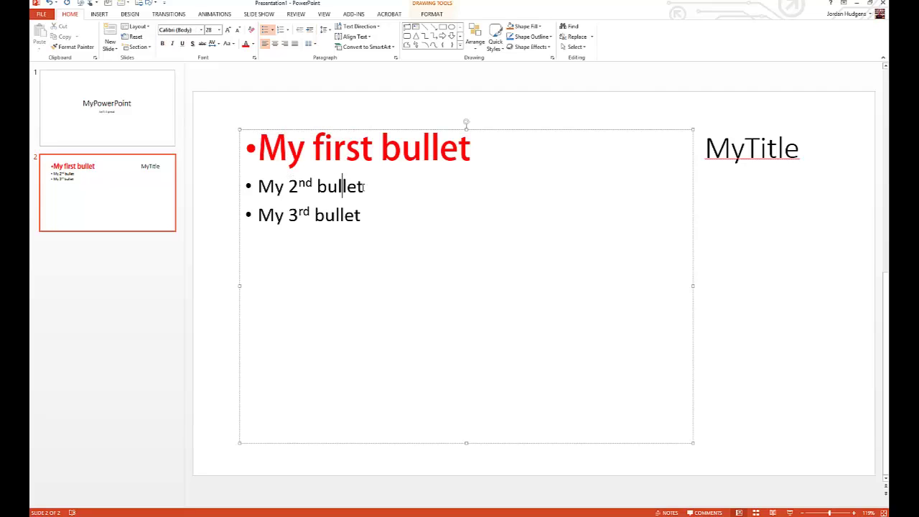
pyautogui.moveTo(342, 186); pyautogui.dragTo(263, 185)
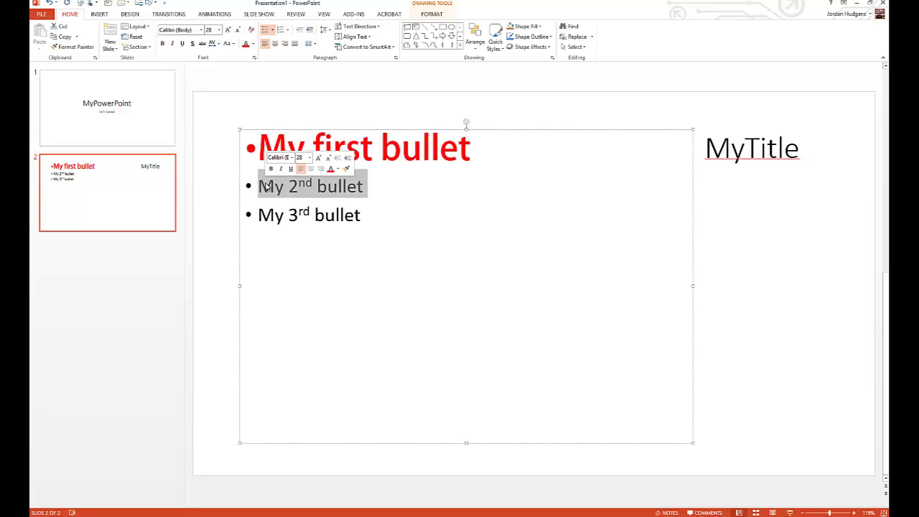
pyautogui.click(330, 168)
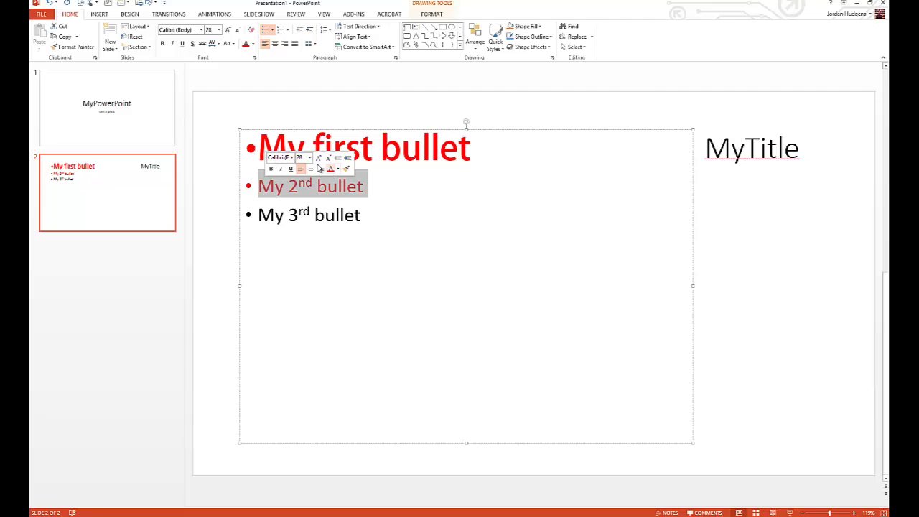
pyautogui.click(310, 157)
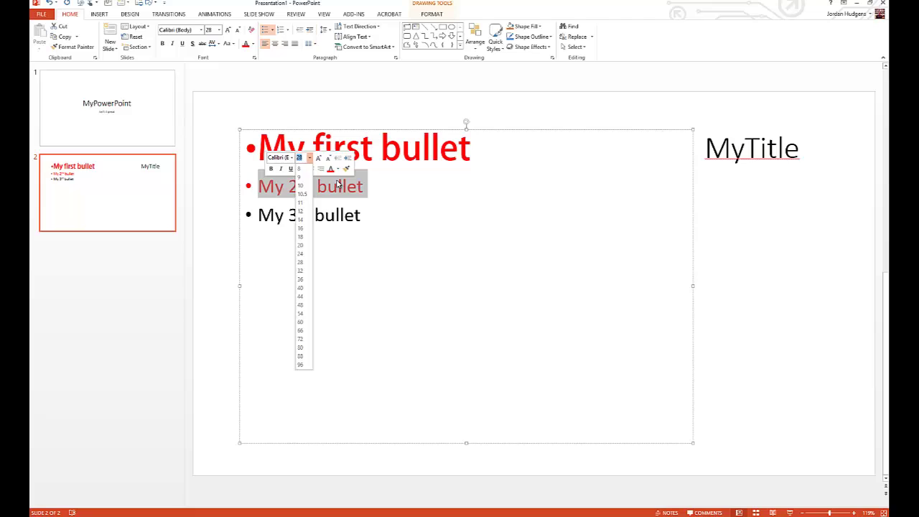
pyautogui.click(314, 188)
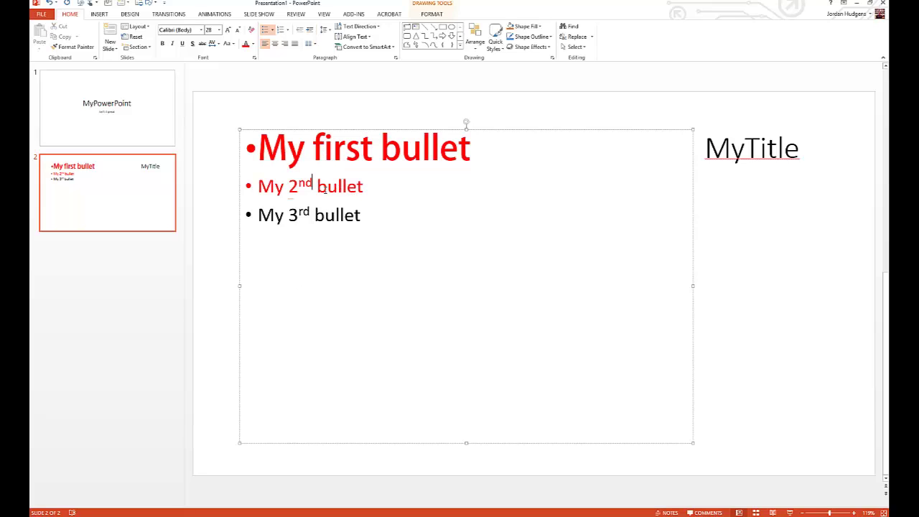
# Reselect the whole first bullet line as the formatting source for Format Painter.
pyautogui.click(343, 150)
pyautogui.moveTo(480, 151); pyautogui.dragTo(282, 139)
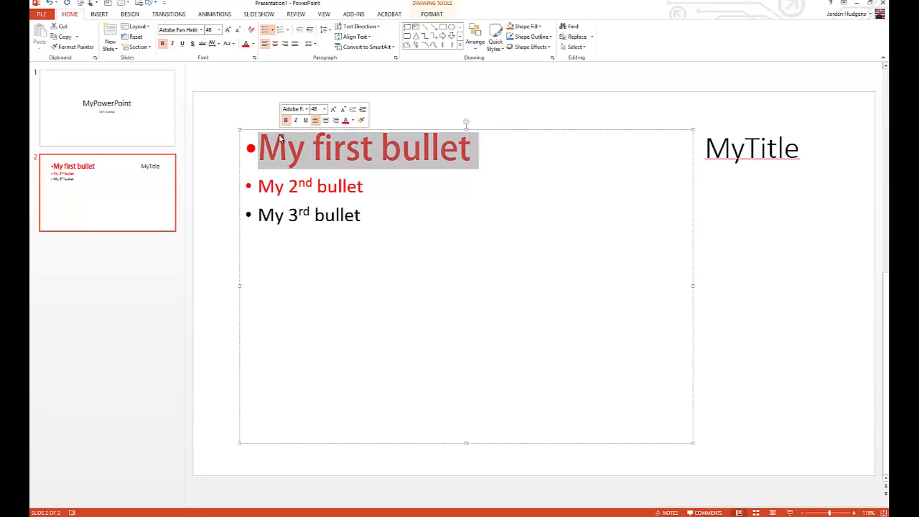
pyautogui.click(361, 120)
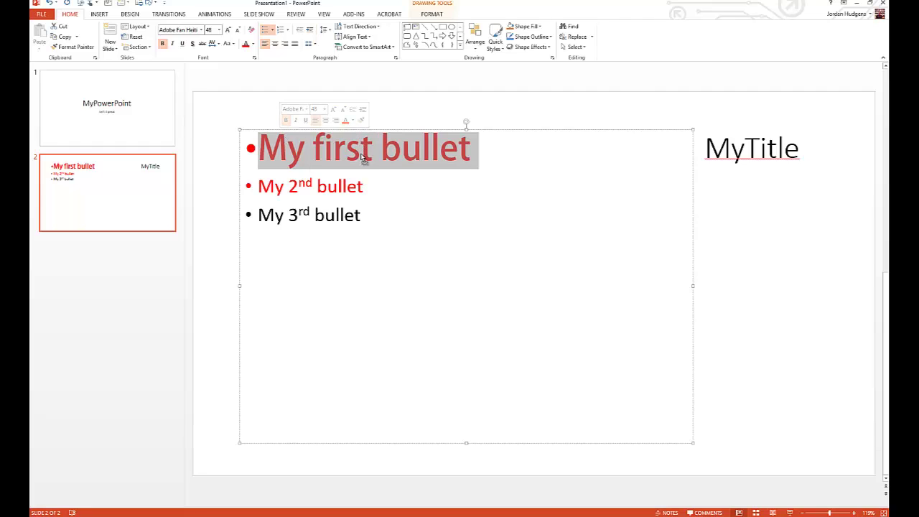
pyautogui.click(363, 149)
pyautogui.moveTo(471, 149); pyautogui.dragTo(269, 140)
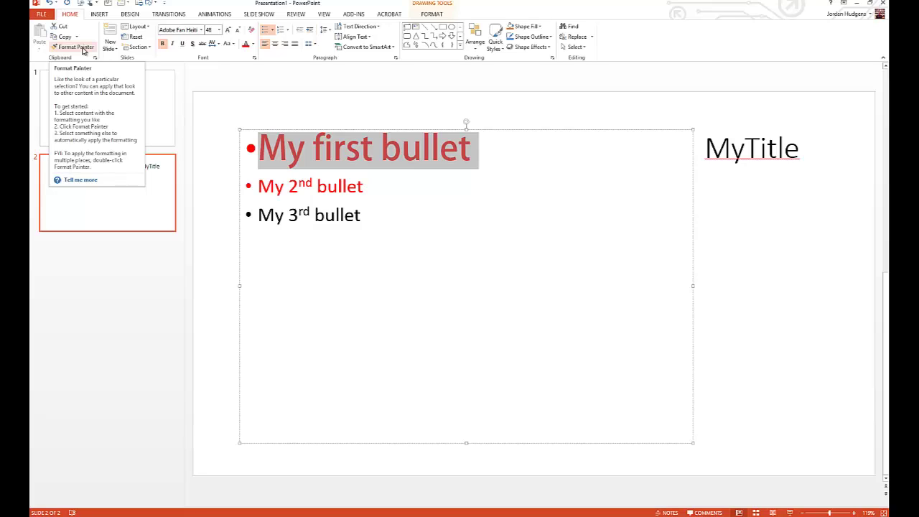
# Double-click Format Painter and paint the first bullet's style across the second and third bullets.
pyautogui.click(83, 47)
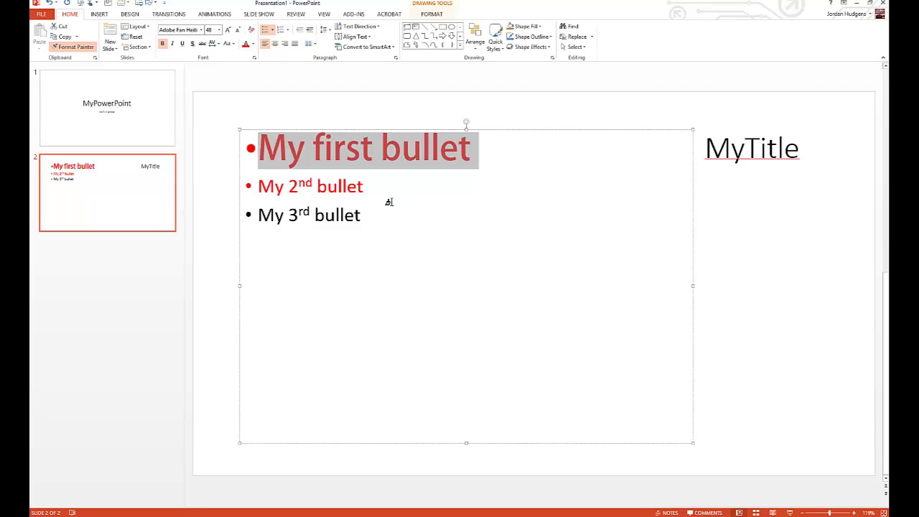
pyautogui.moveTo(373, 213)
pyautogui.mouseDown()
pyautogui.moveTo(290, 203)
pyautogui.moveTo(262, 187)
pyautogui.mouseUp()
pyautogui.click(459, 238)
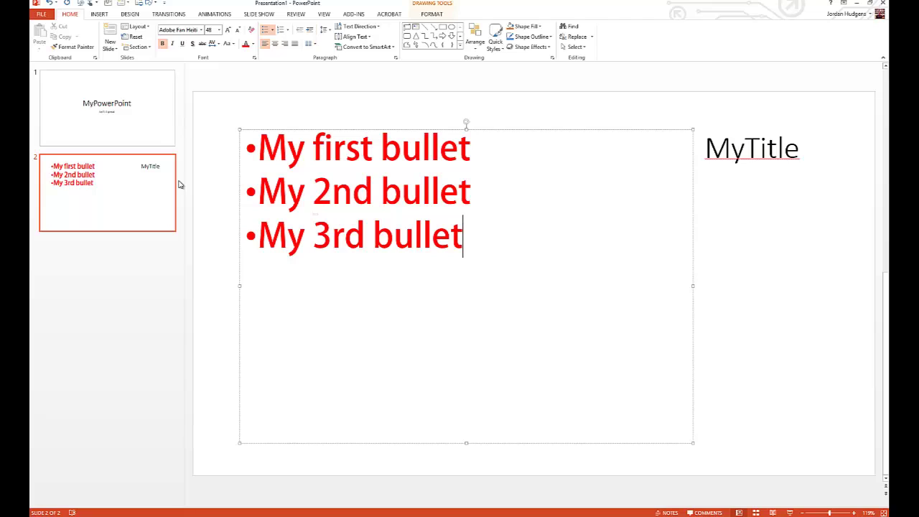
pyautogui.rightClick(133, 198)
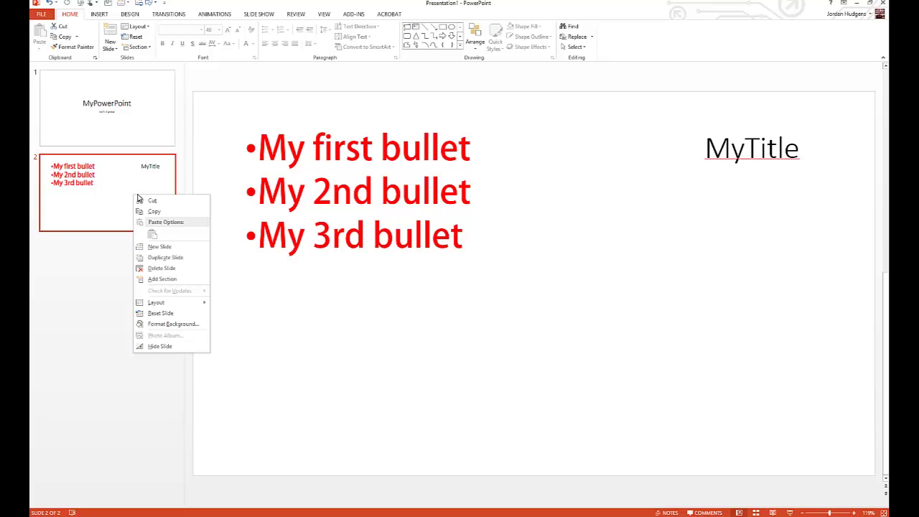
# Duplicate the bullet slide three times for five slides total, then return to slide 2.
pyautogui.click(160, 258)
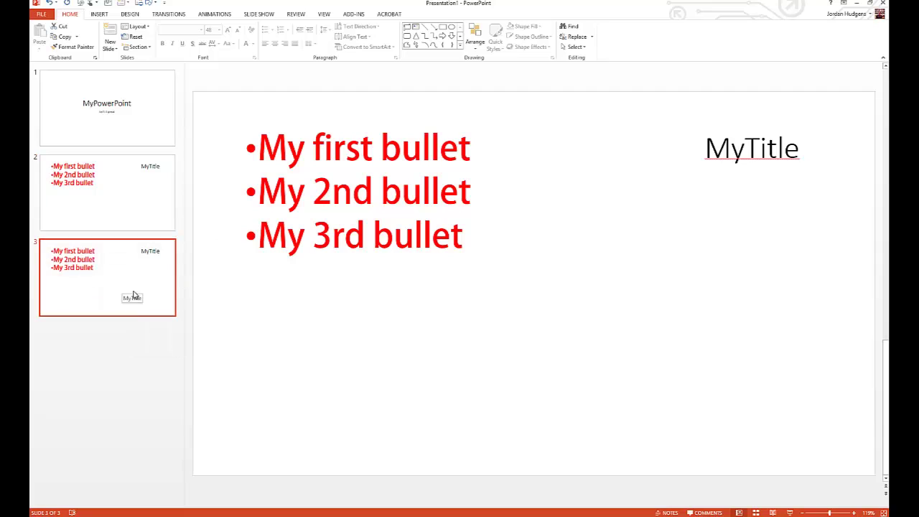
pyautogui.rightClick(133, 292)
pyautogui.click(156, 354)
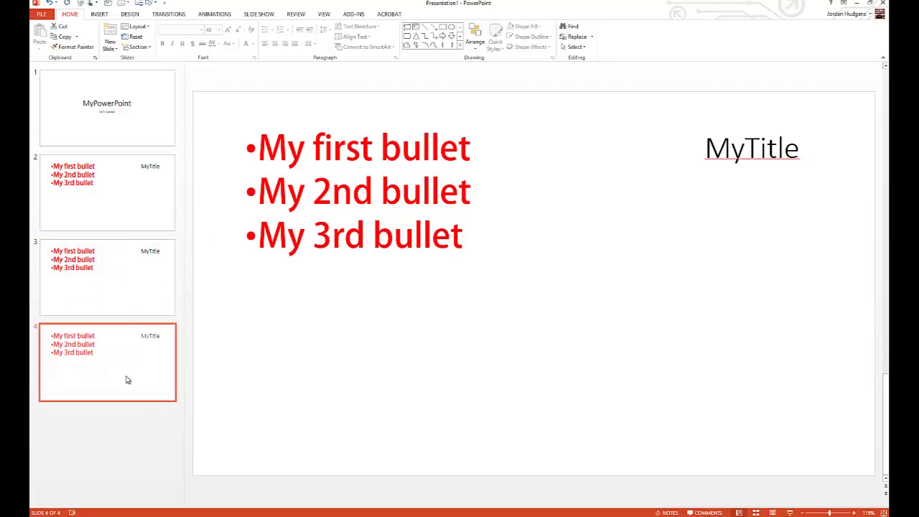
pyautogui.rightClick(127, 376)
pyautogui.click(161, 282)
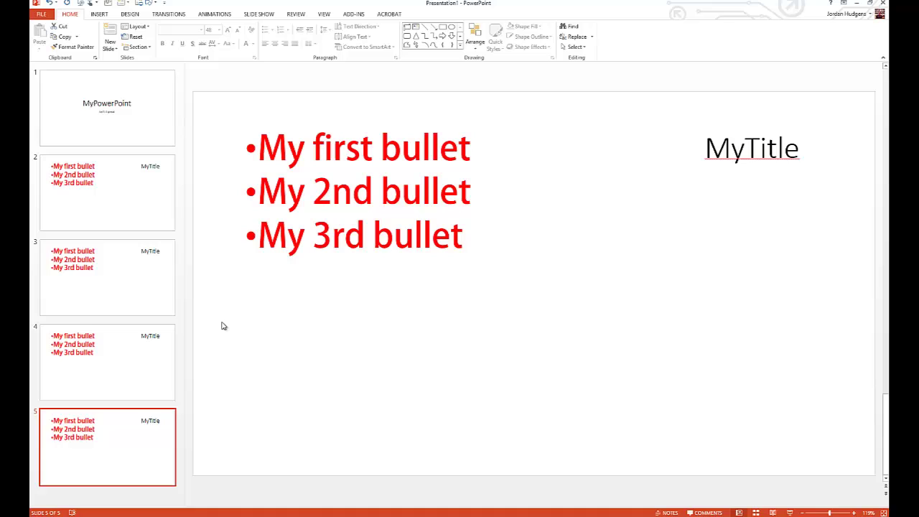
pyautogui.click(121, 199)
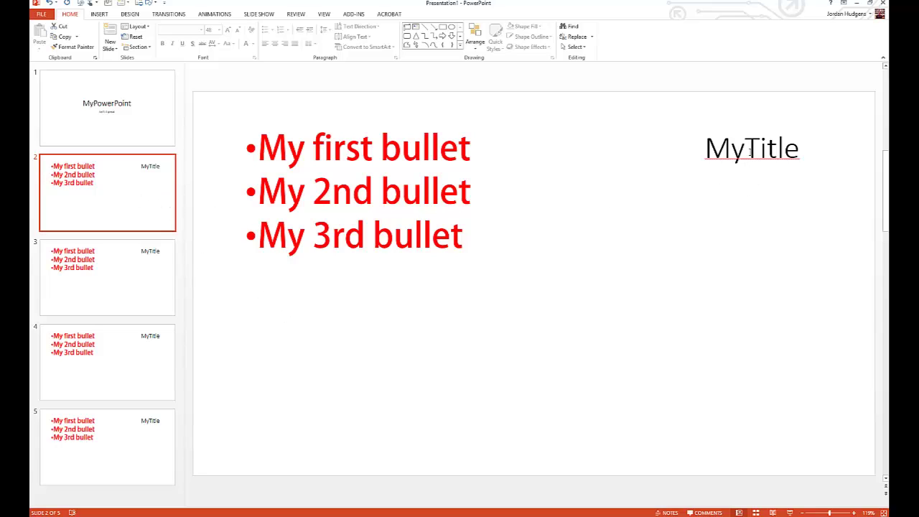
# Select the MyTitle word, then browse slides 3, 4, 5, 4 and back to 3.
pyautogui.click(747, 149)
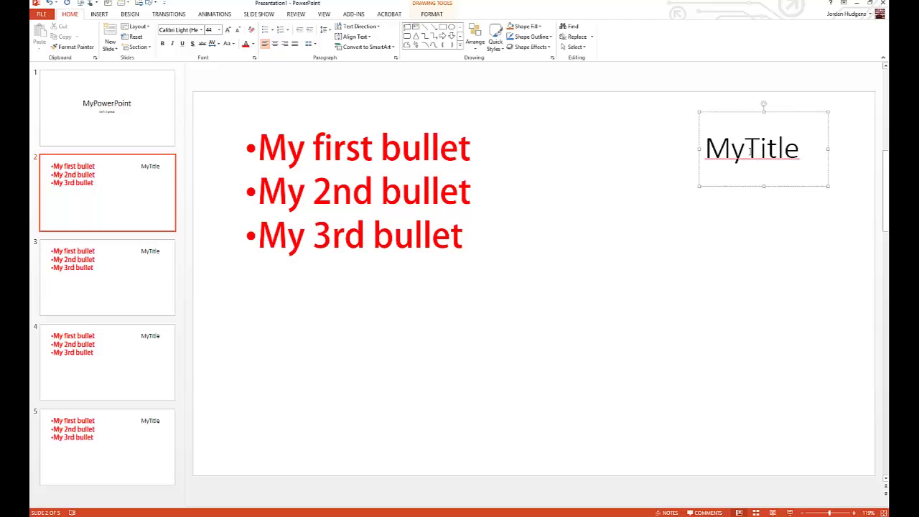
pyautogui.doubleClick(750, 150)
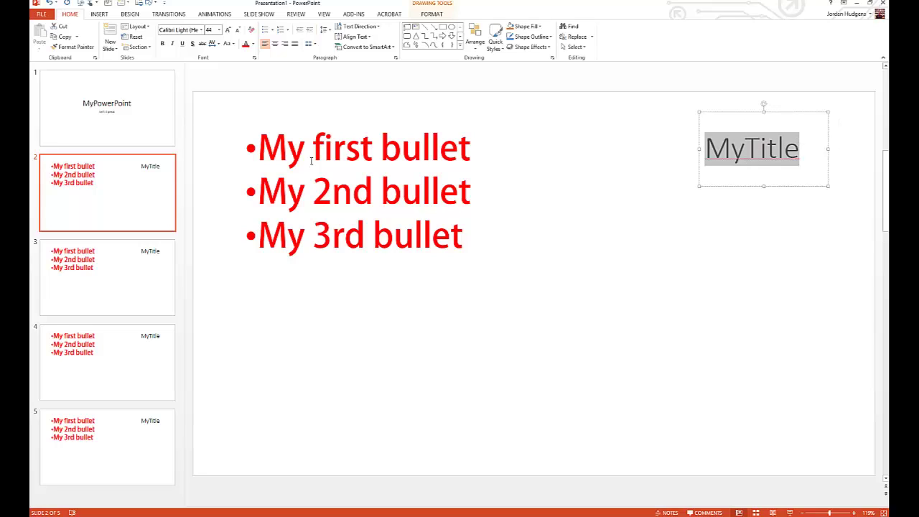
pyautogui.click(147, 253)
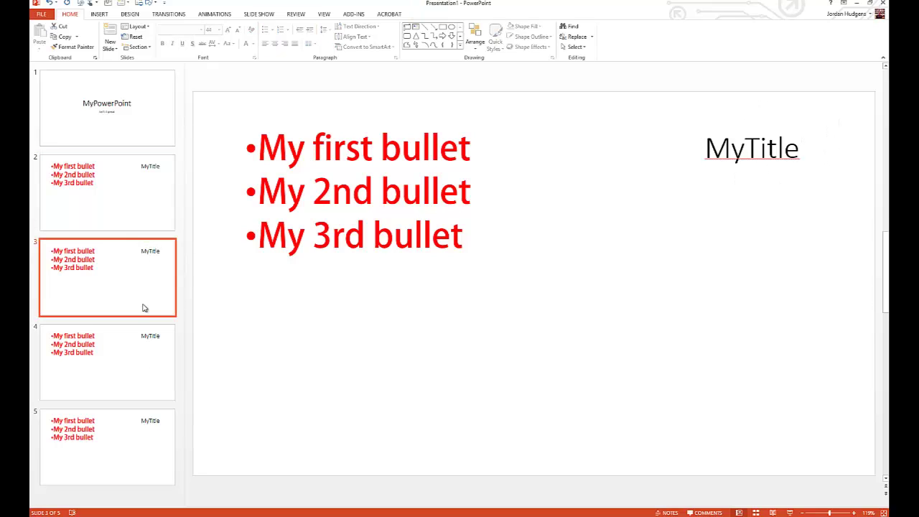
pyautogui.click(140, 367)
pyautogui.click(140, 433)
pyautogui.click(154, 361)
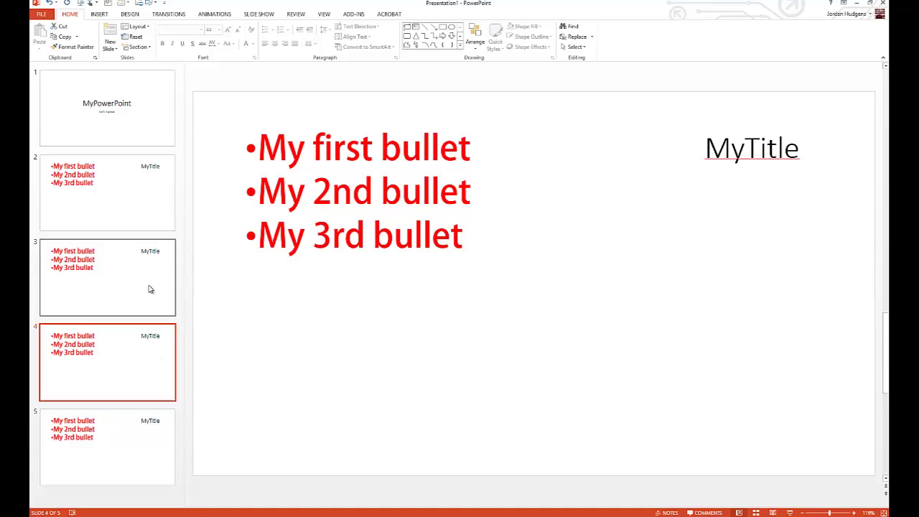
pyautogui.click(150, 290)
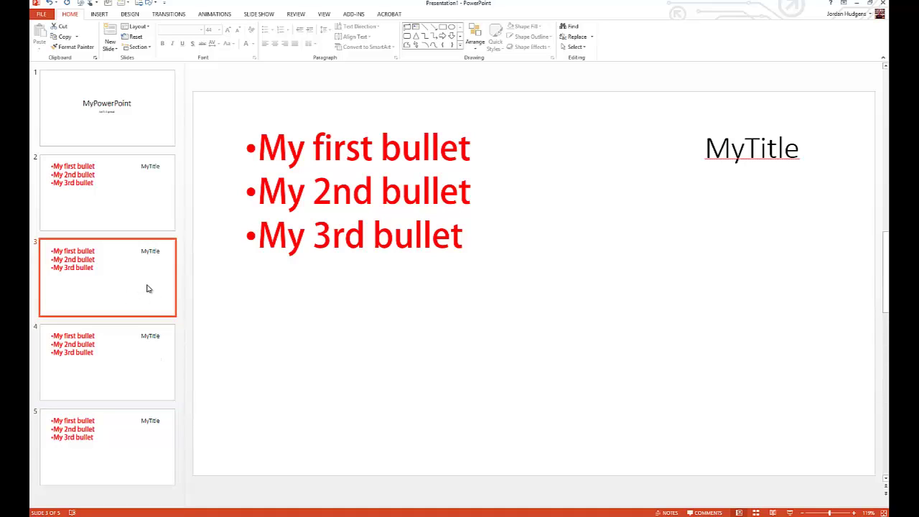
# On slide 2, select MyTitle and set its font to Adobe Caslon Pro Bold.
pyautogui.click(111, 219)
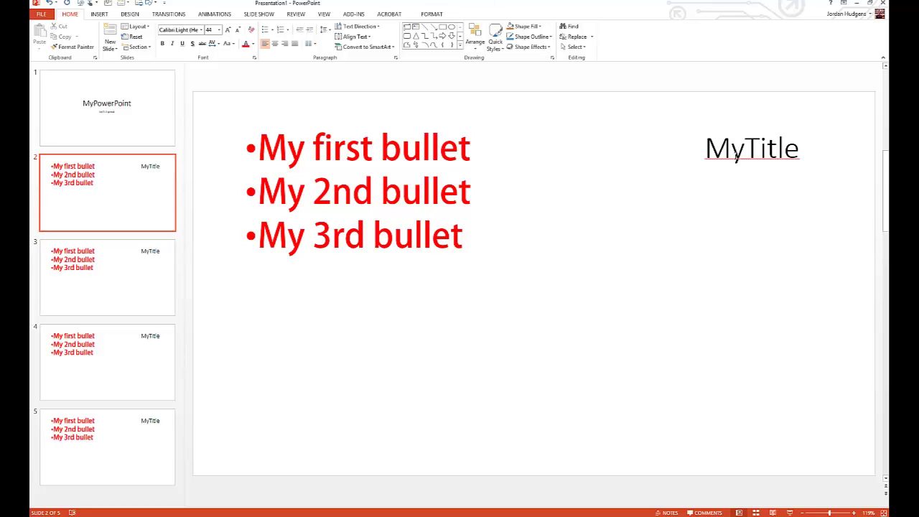
pyautogui.doubleClick(735, 156)
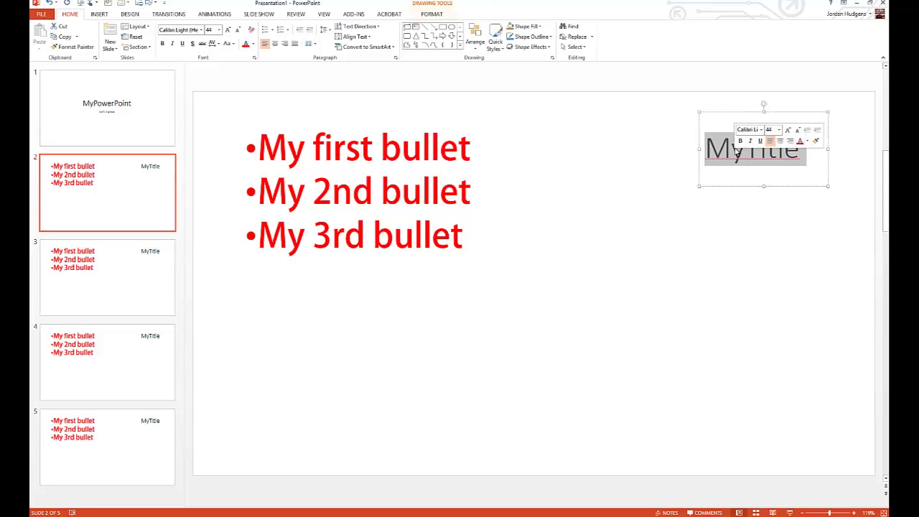
pyautogui.click(760, 130)
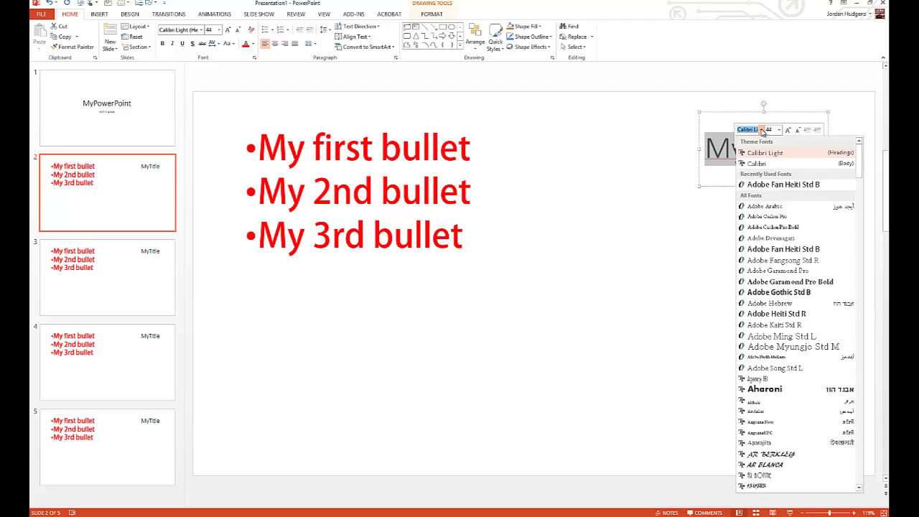
pyautogui.click(767, 231)
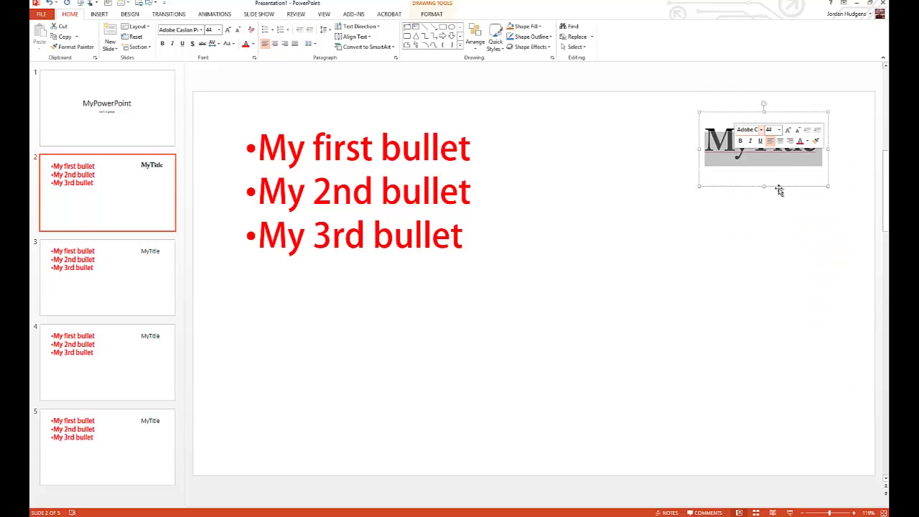
# Make MyTitle blue, italic, centred and shadowed, then move to slide 3.
pyautogui.click(807, 140)
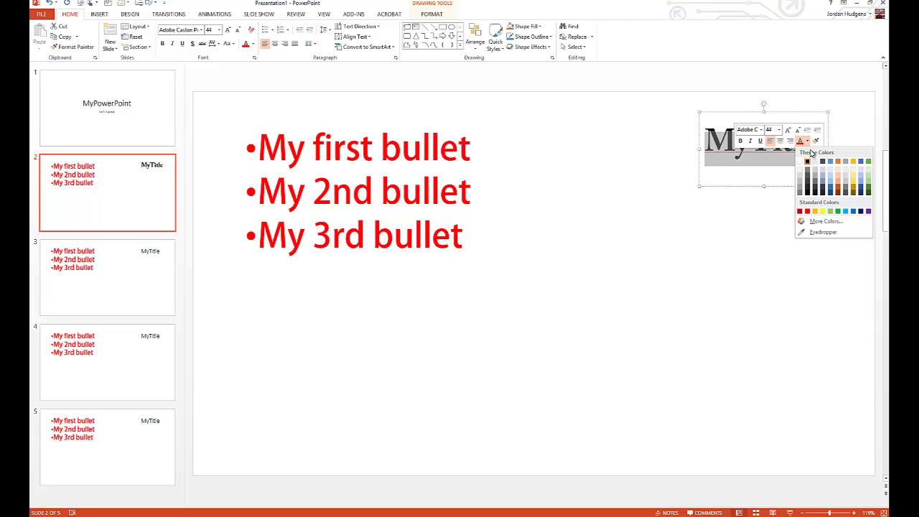
pyautogui.click(846, 212)
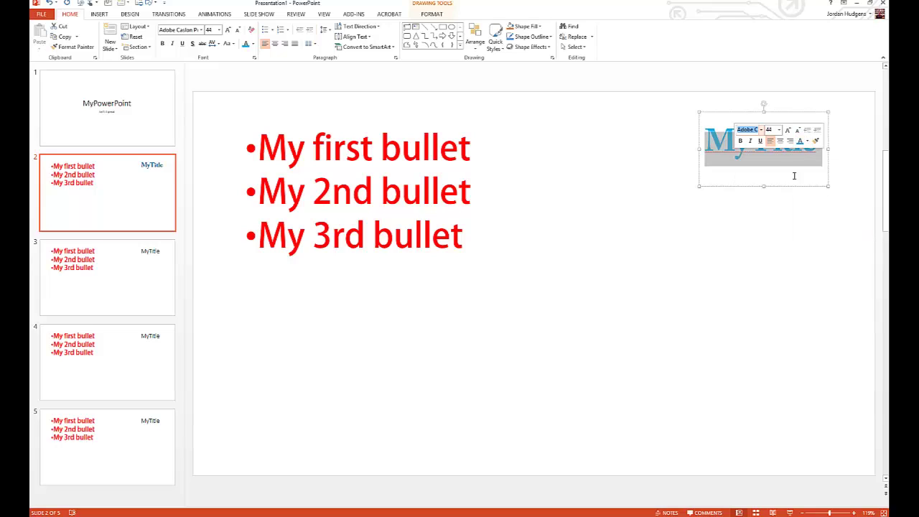
pyautogui.click(751, 141)
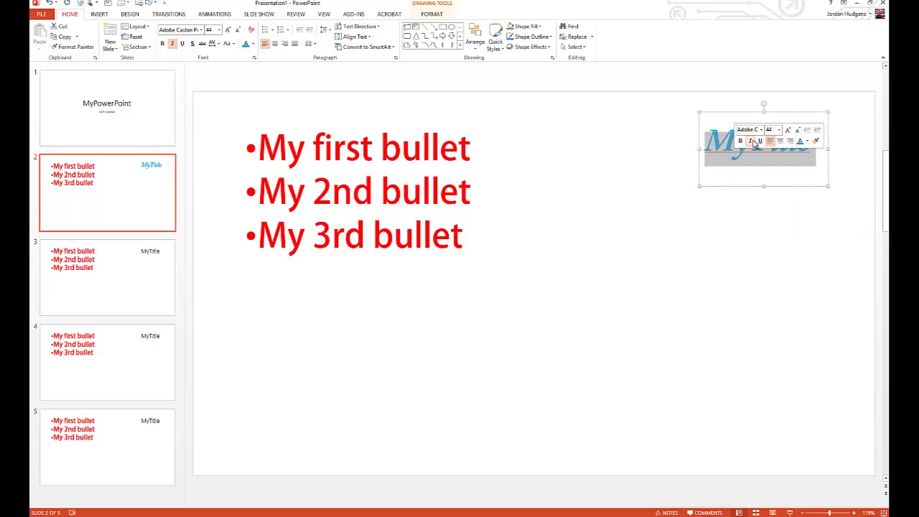
pyautogui.click(780, 142)
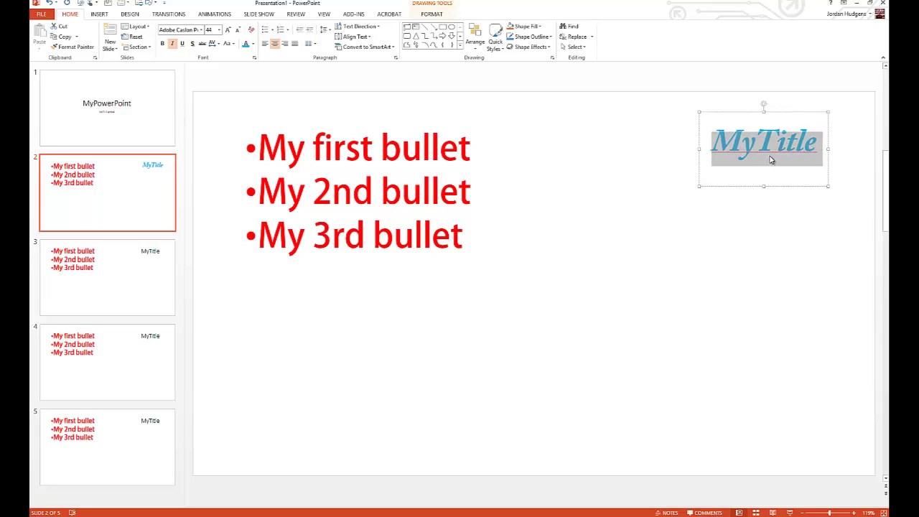
pyautogui.click(191, 43)
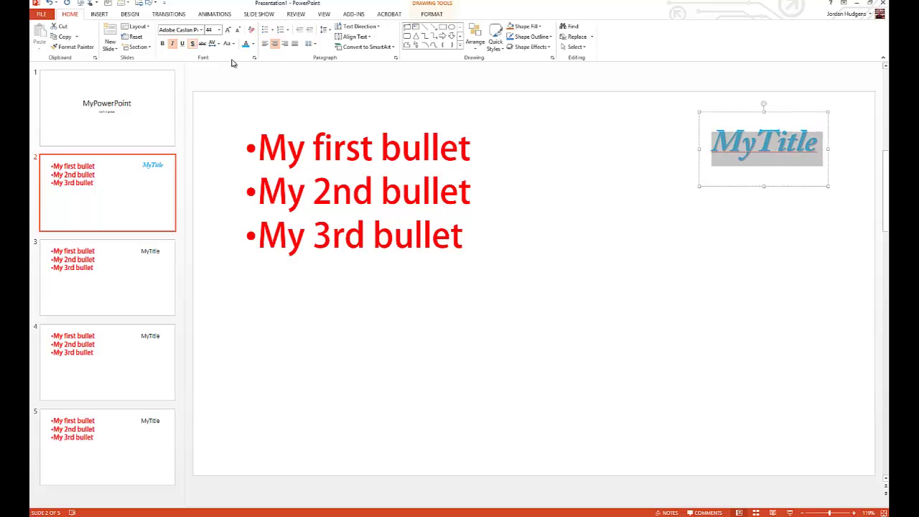
pyautogui.click(751, 173)
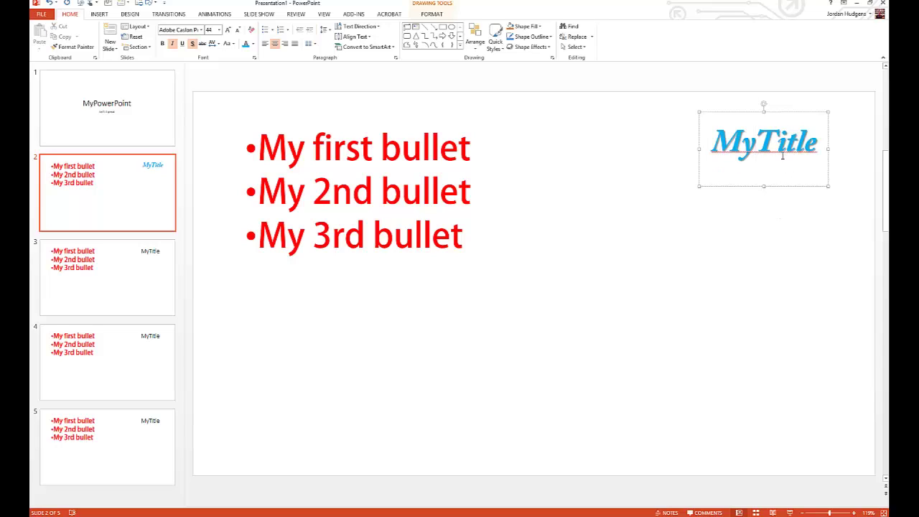
pyautogui.click(141, 250)
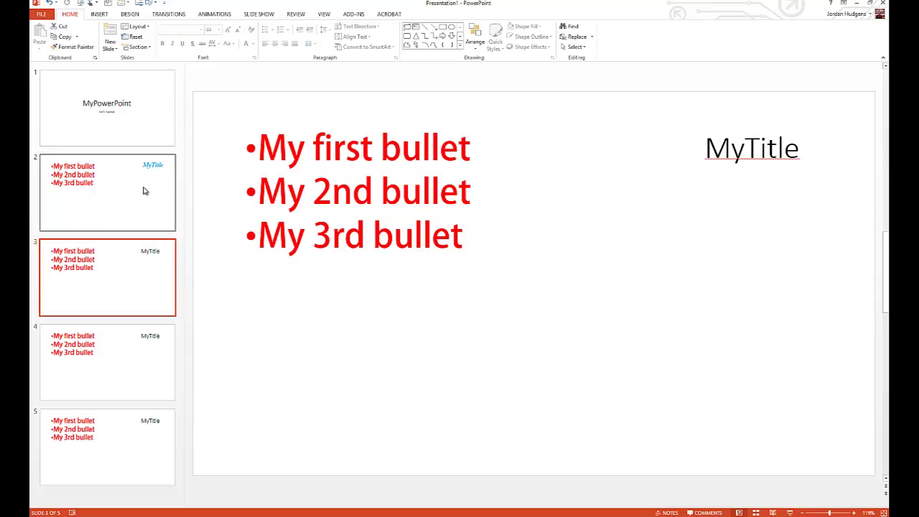
# Browse down to slide 5, then return to slide 2 and select its styled MyTitle word.
pyautogui.click(142, 347)
pyautogui.click(137, 455)
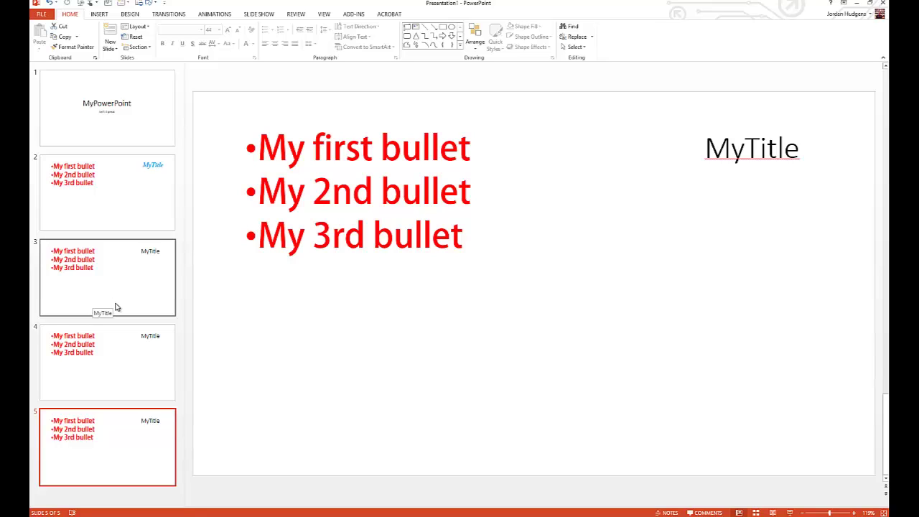
pyautogui.click(129, 223)
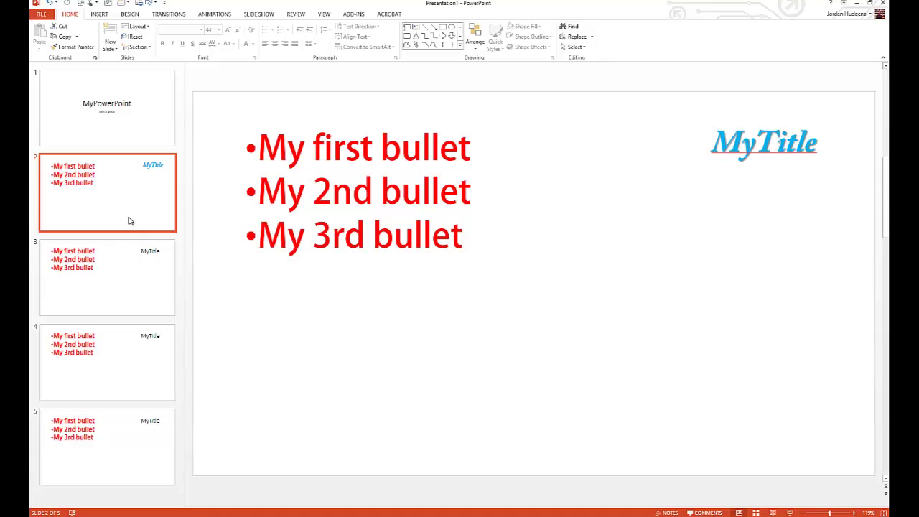
pyautogui.click(772, 171)
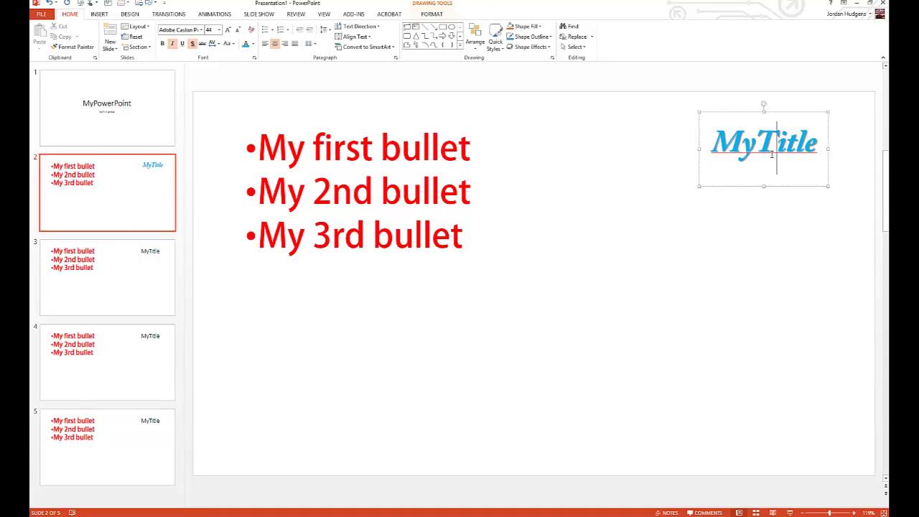
pyautogui.doubleClick(763, 148)
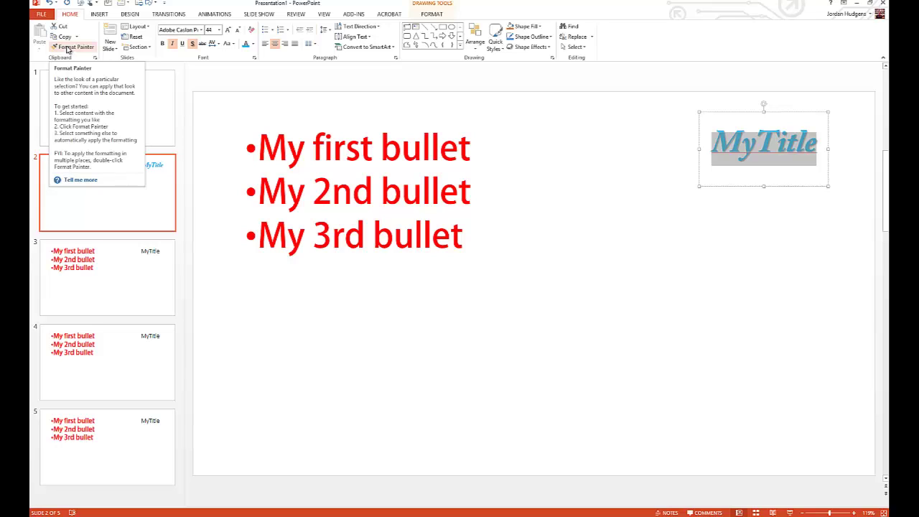
# Format-paint slide 2's blue italic shadowed style onto the MyTitle words on slides 3, 4 and 5.
pyautogui.click(69, 48)
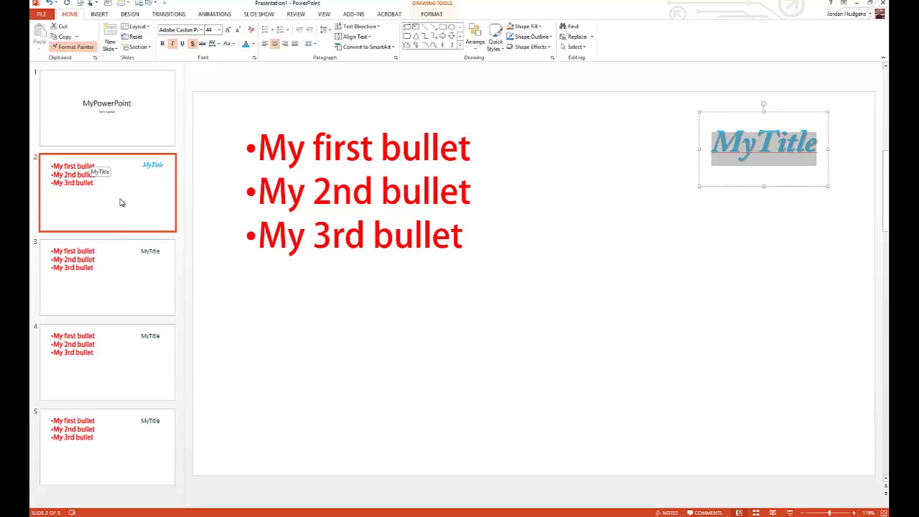
pyautogui.click(121, 277)
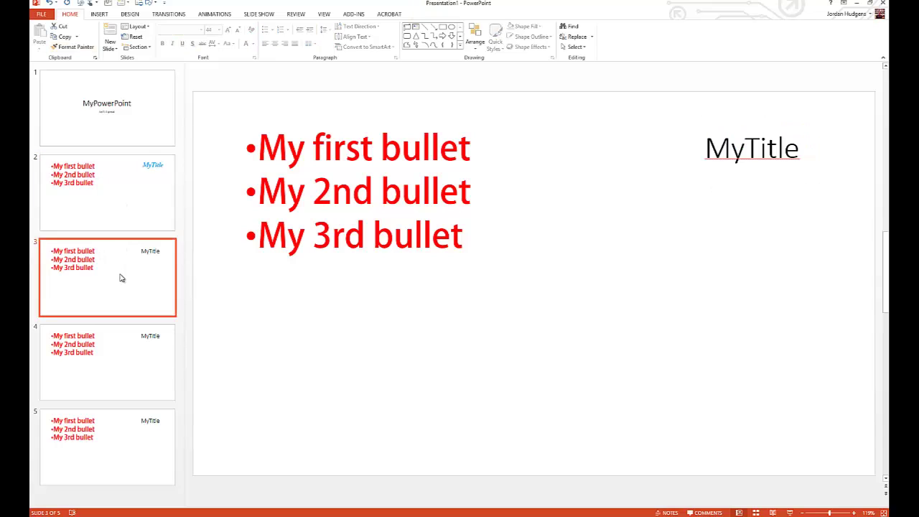
pyautogui.click(739, 153)
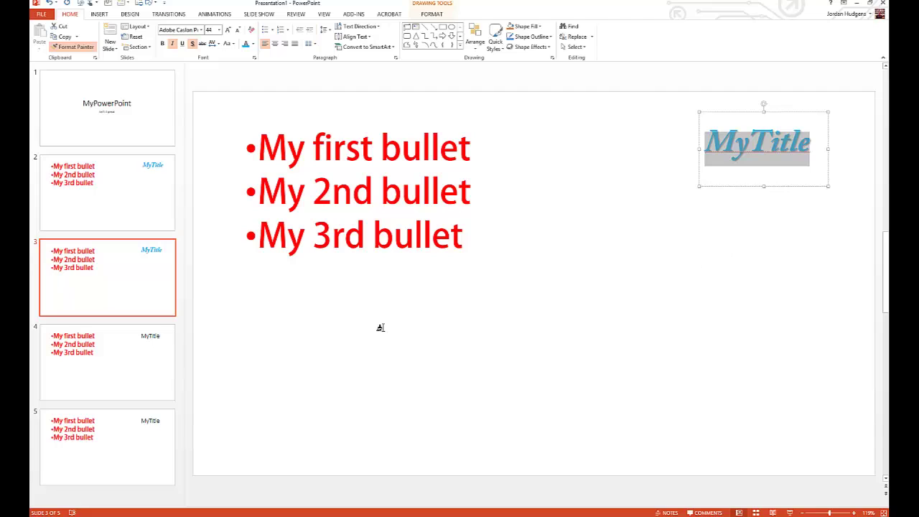
pyautogui.click(122, 373)
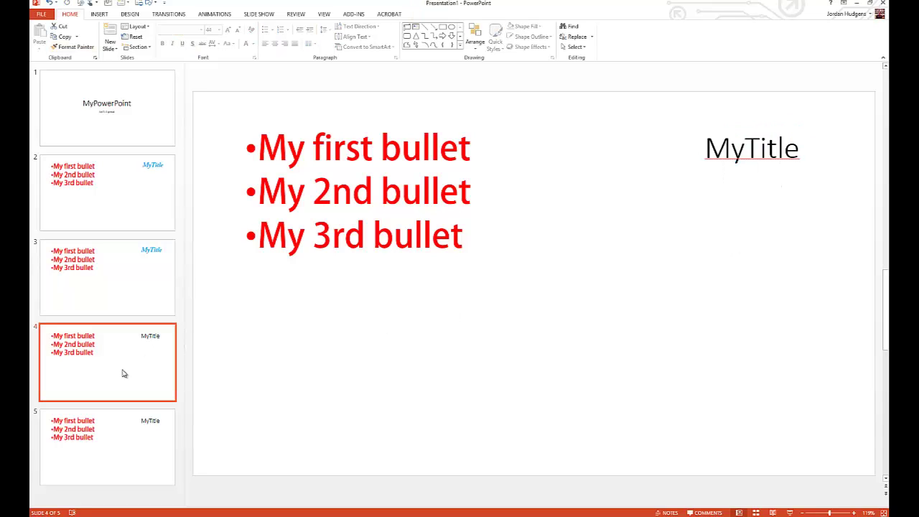
pyautogui.click(752, 150)
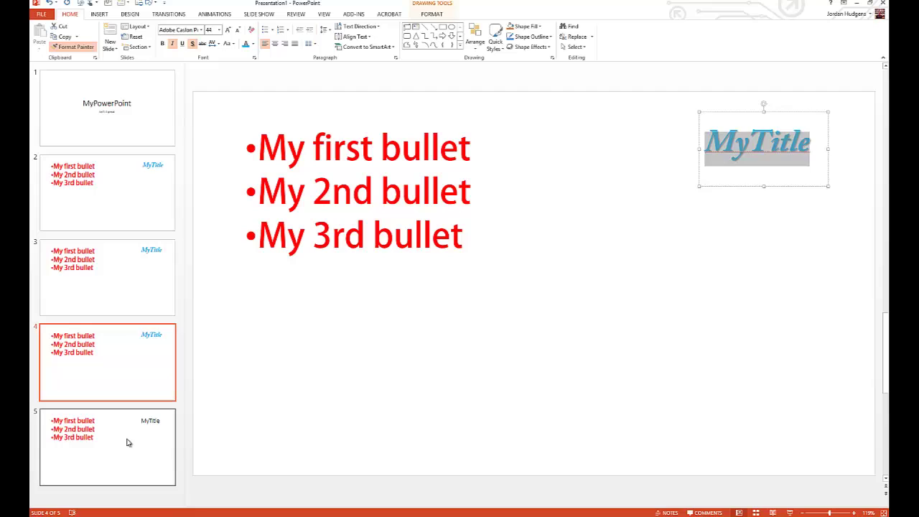
pyautogui.click(126, 470)
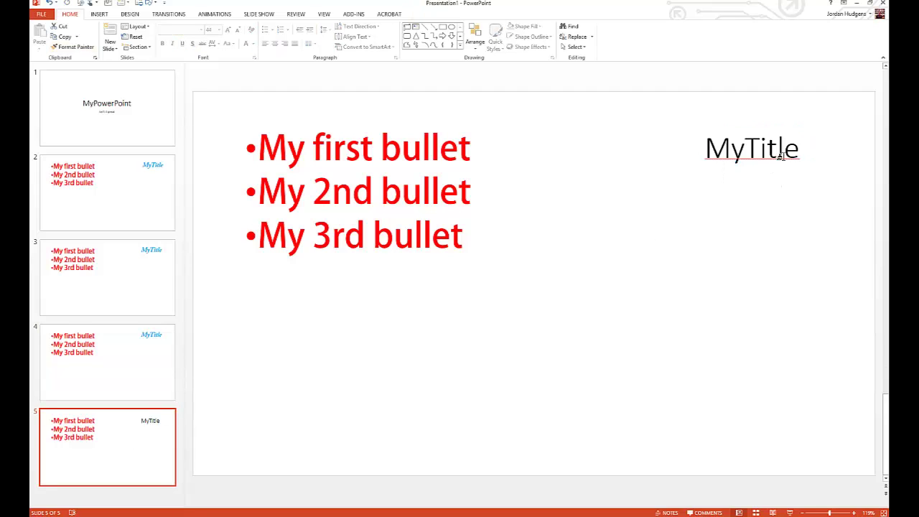
pyautogui.click(748, 148)
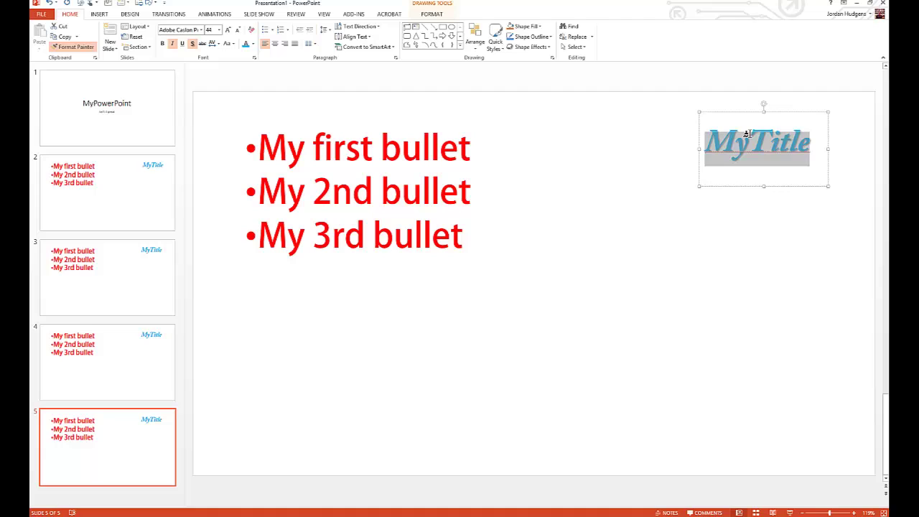
# Paint the title style onto the words 'first' and 'bullet' on slide 5.
pyautogui.click(359, 151)
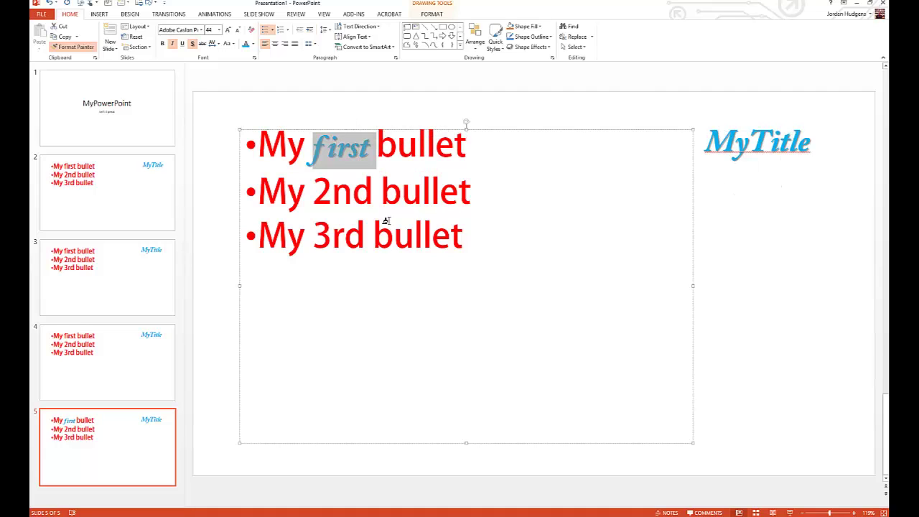
pyautogui.click(421, 236)
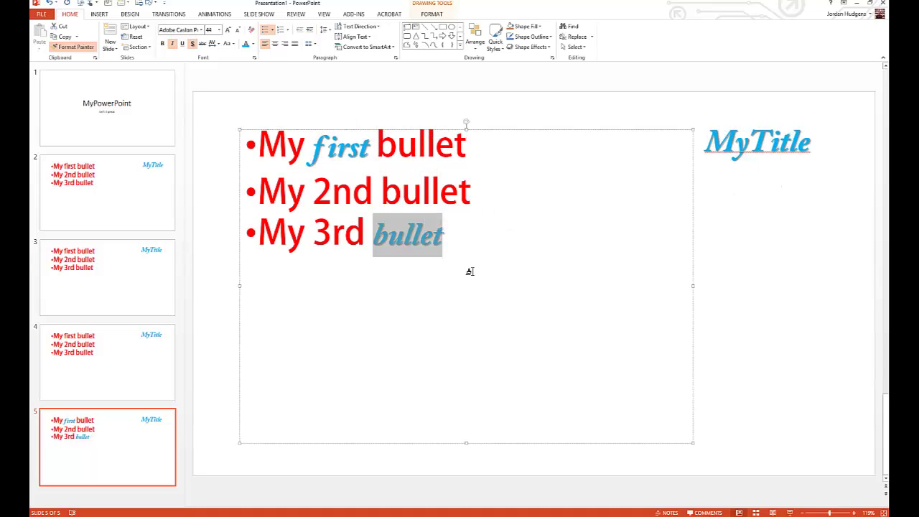
pyautogui.click(87, 49)
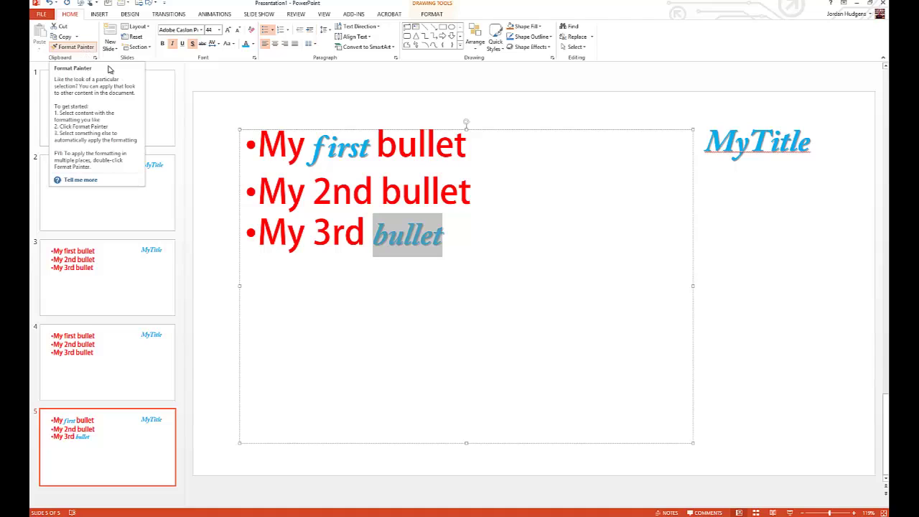
pyautogui.click(76, 48)
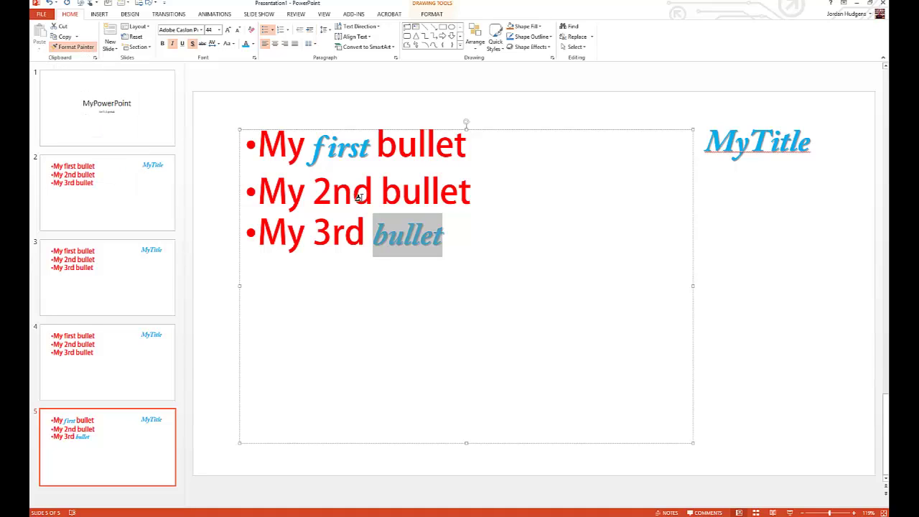
# Paint the title style onto '2nd' on slide 4 and 'bullet' on slide 3, then turn Format Painter off.
pyautogui.click(121, 397)
pyautogui.click(358, 186)
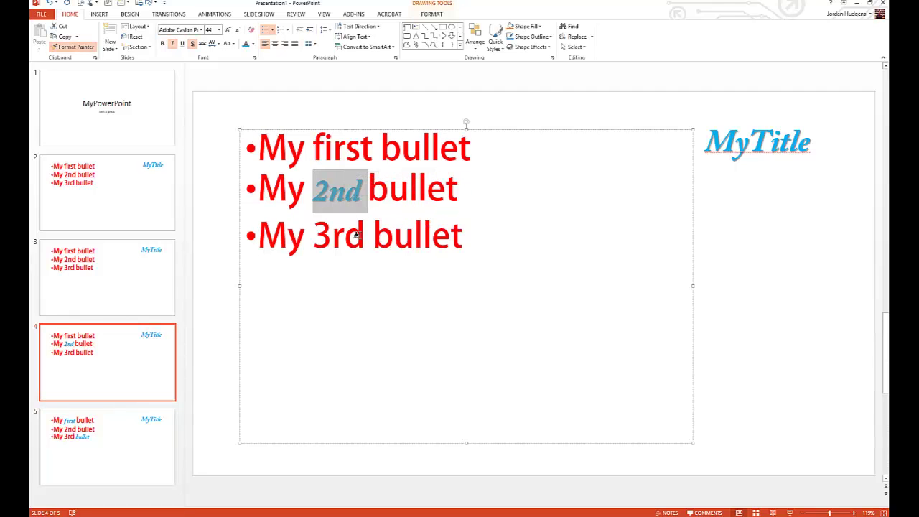
pyautogui.click(119, 256)
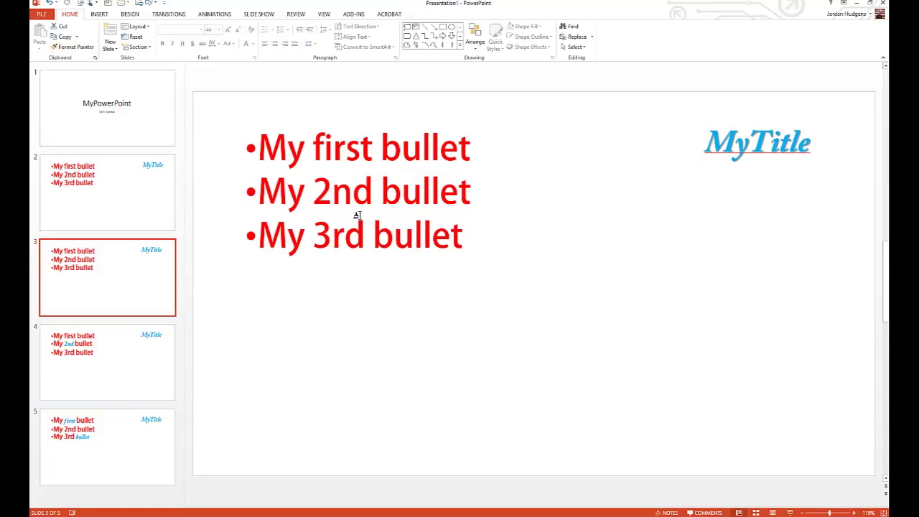
pyautogui.click(416, 149)
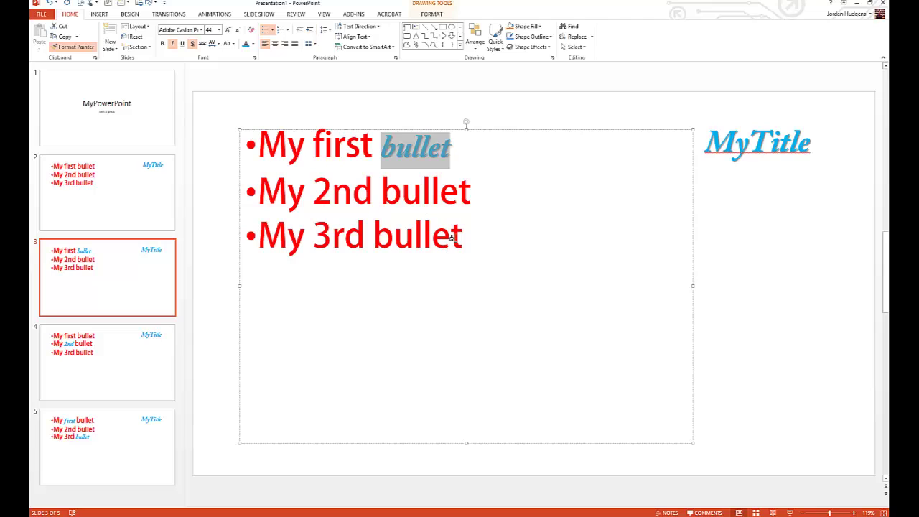
pyautogui.click(70, 47)
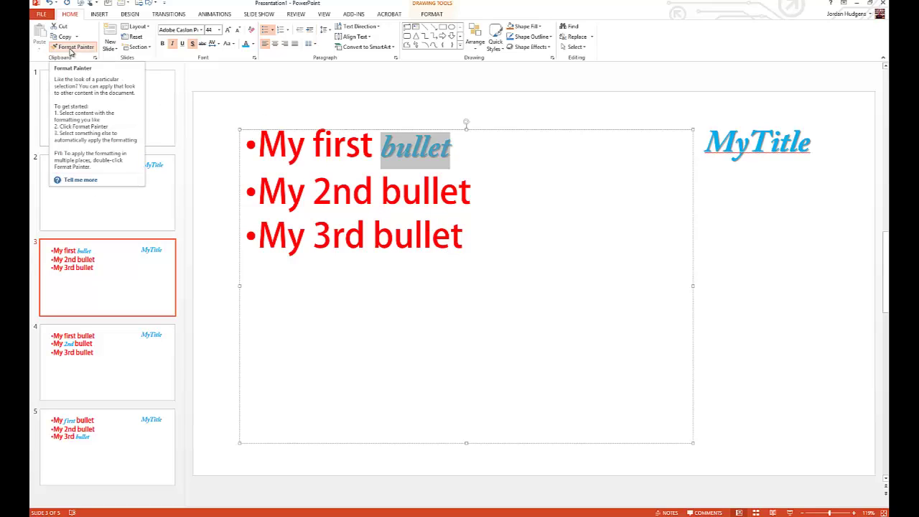
# Deselect the restyled word and go back to slide 2.
pyautogui.click(313, 192)
pyautogui.click(380, 193)
pyautogui.click(453, 203)
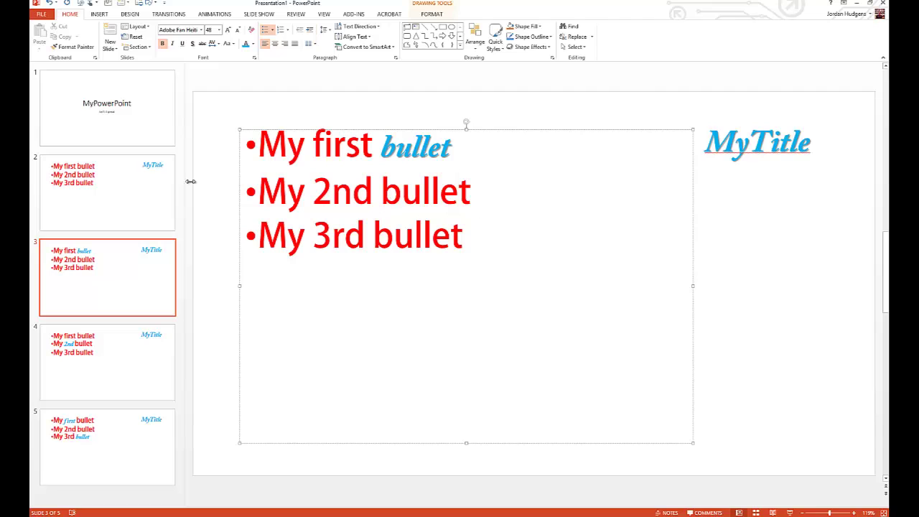
pyautogui.click(103, 190)
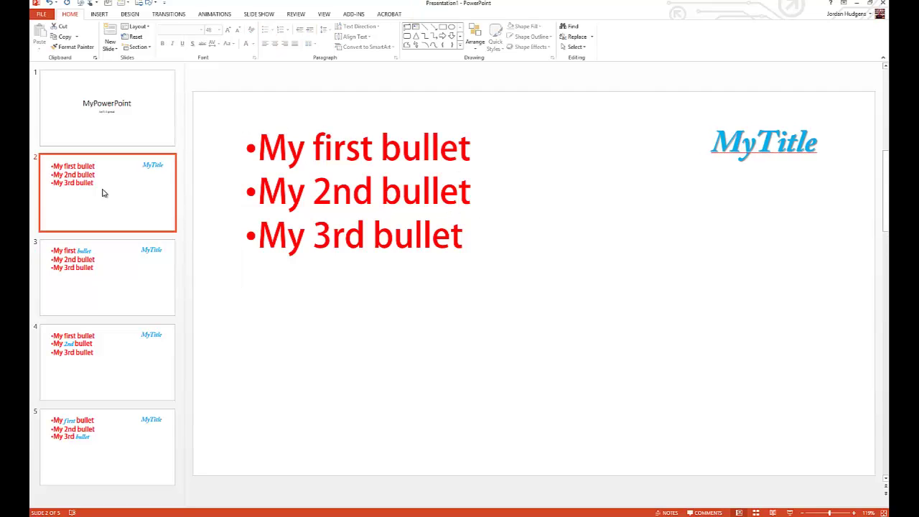